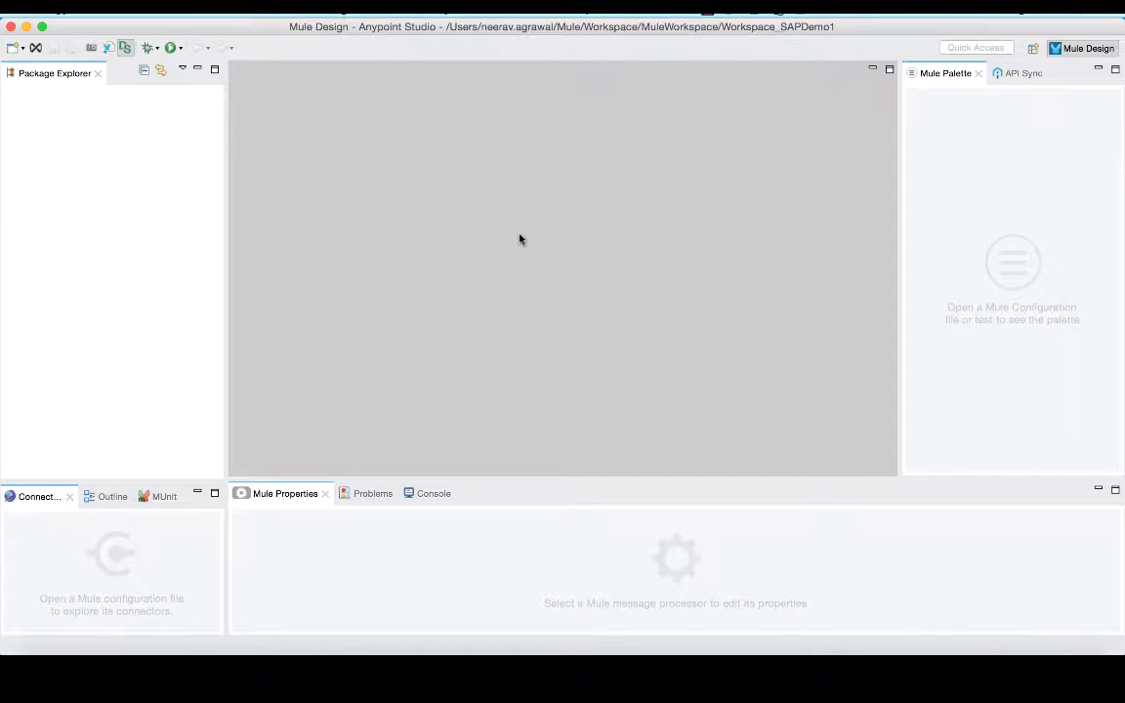
# - Create a Mule project named sap_idoc_outbound on the Mule Server 3.8.0 EE runtime
pyautogui.rightClick(73, 127)
pyautogui.moveTo(96, 135)
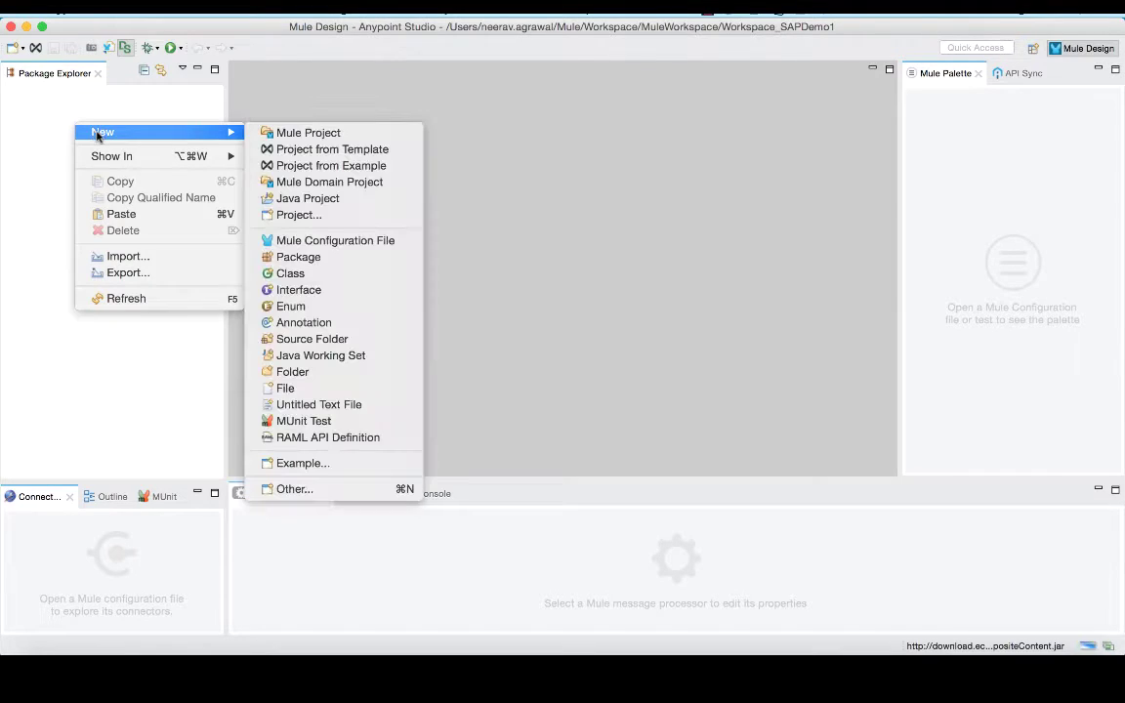
pyautogui.click(269, 132)
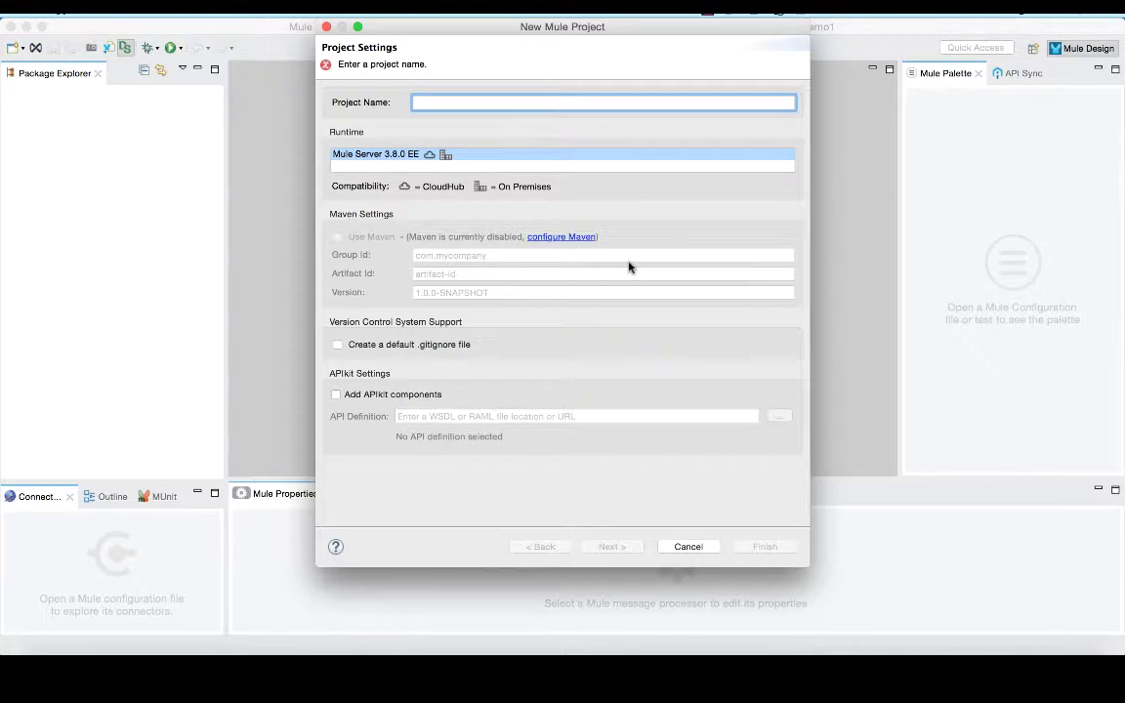
pyautogui.write('SAP')
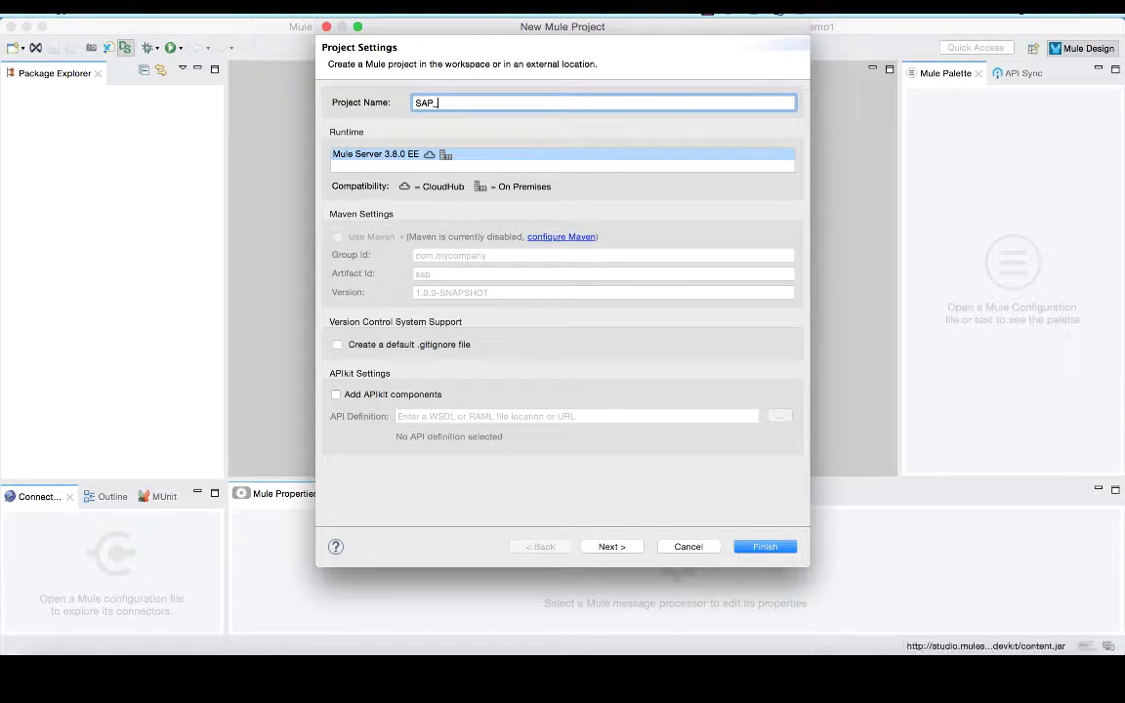
pyautogui.write('_idoc')
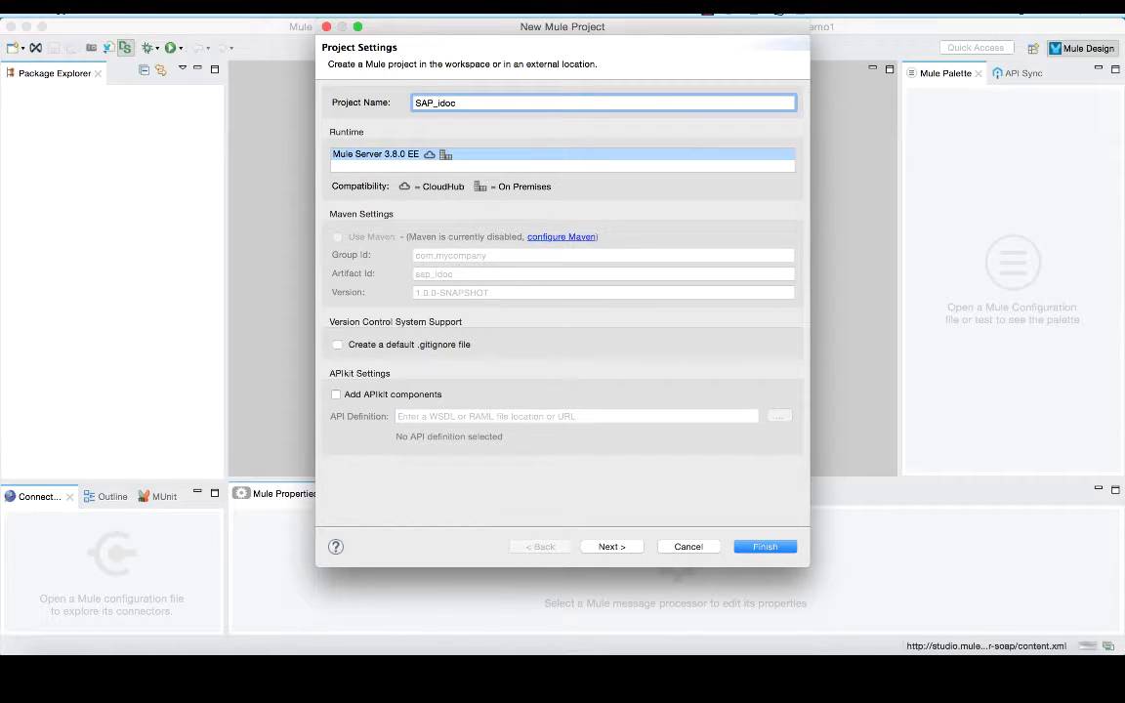
pyautogui.write('_outbound')
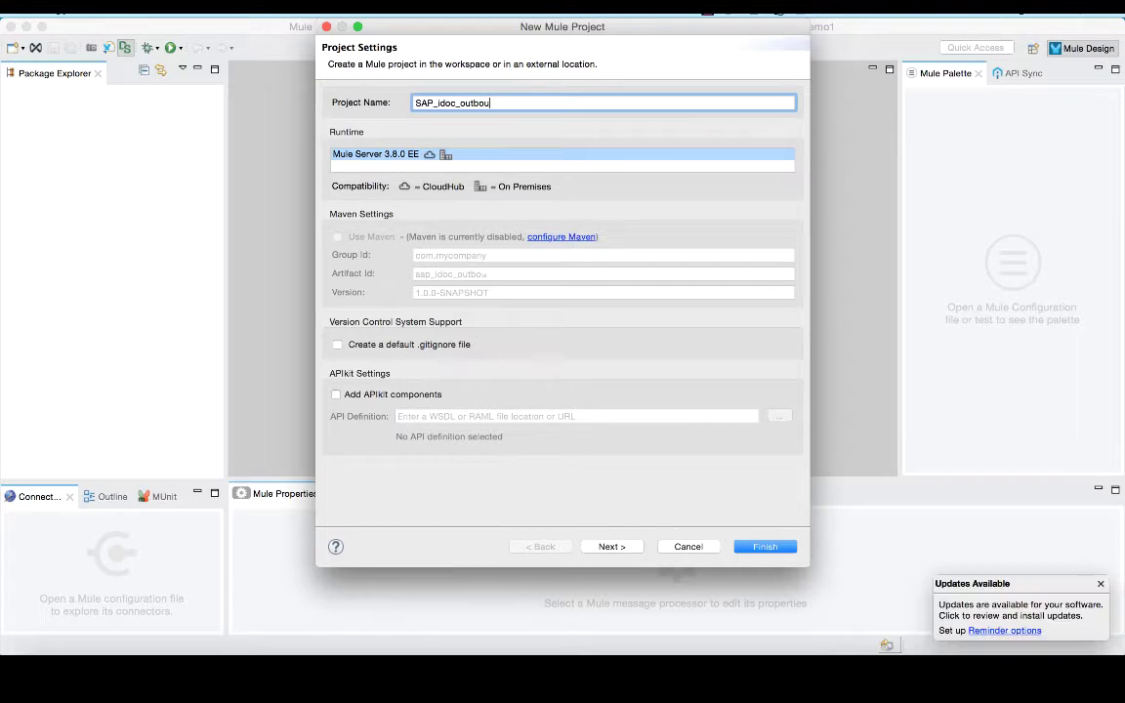
pyautogui.click(764, 547)
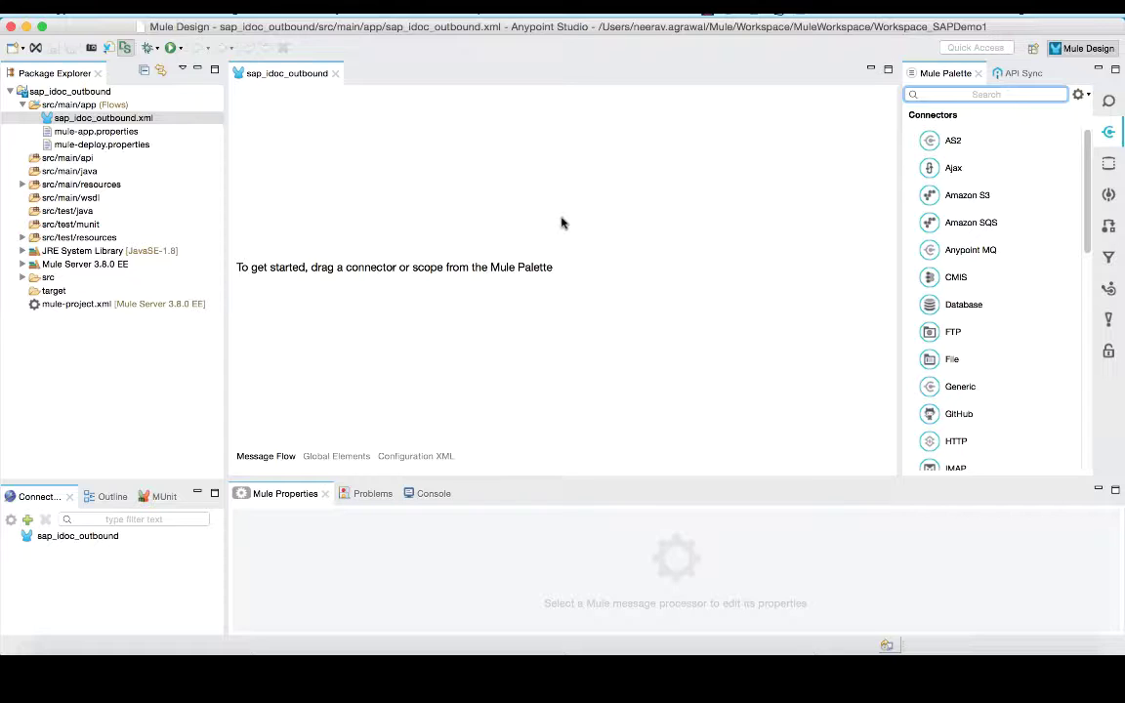
# - Review the SAP Connector iDoc inbound endpoint slide in PowerPoint and return to Anypoint Studio
pyautogui.press('super+Tab')
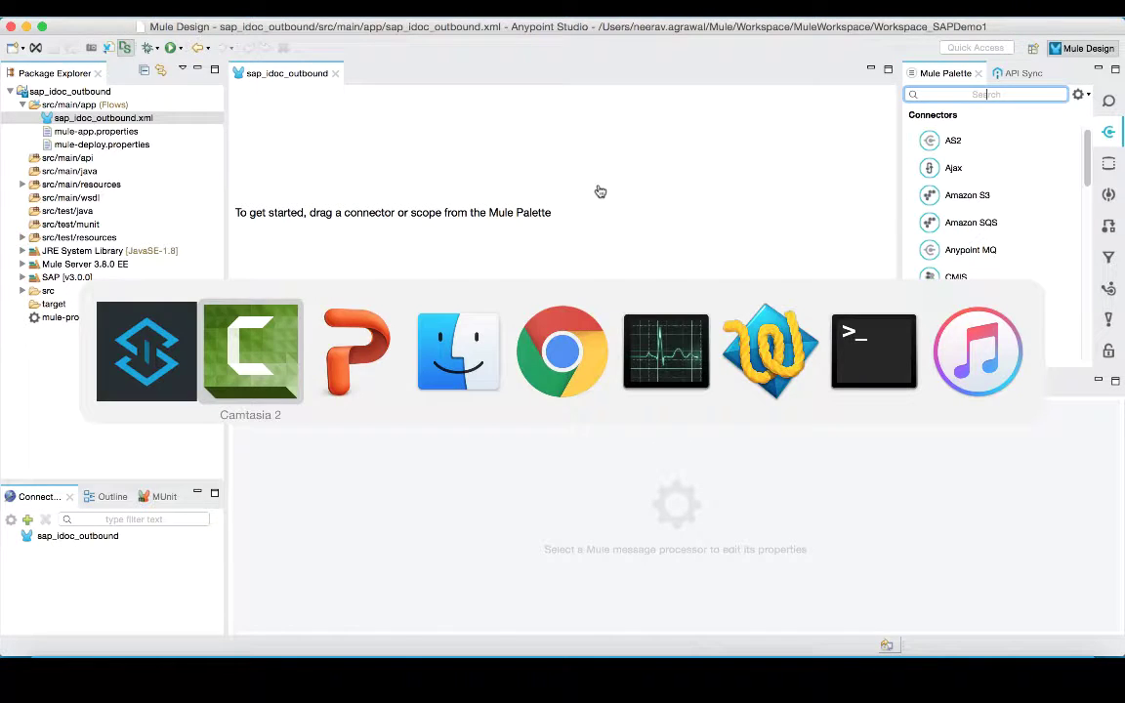
pyautogui.press('super+Tab')
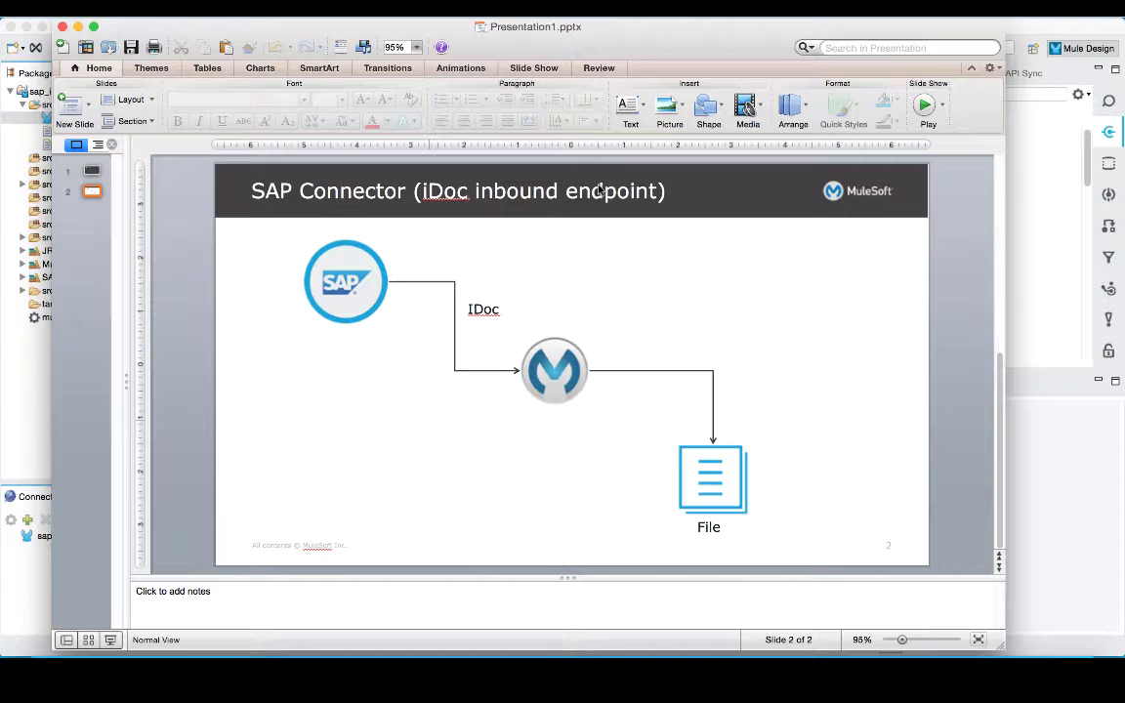
pyautogui.press('super+Tab')
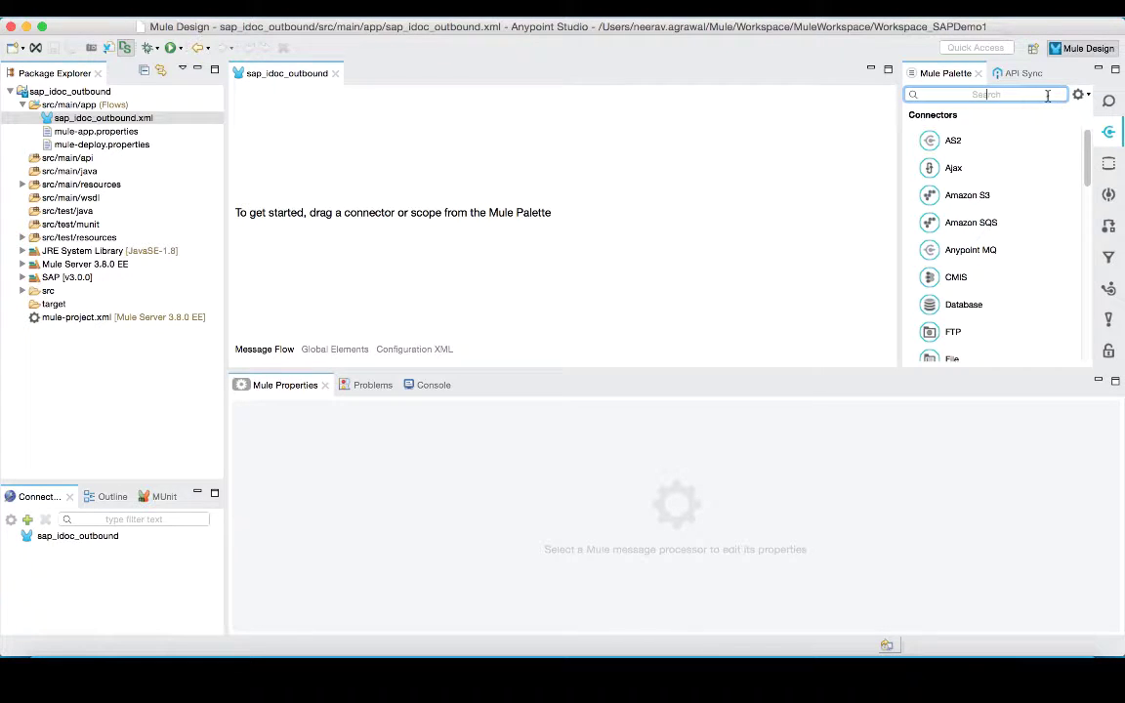
# - Add an SAP endpoint as the source of a new flow and start a new connector configuration for it
pyautogui.write('sap')
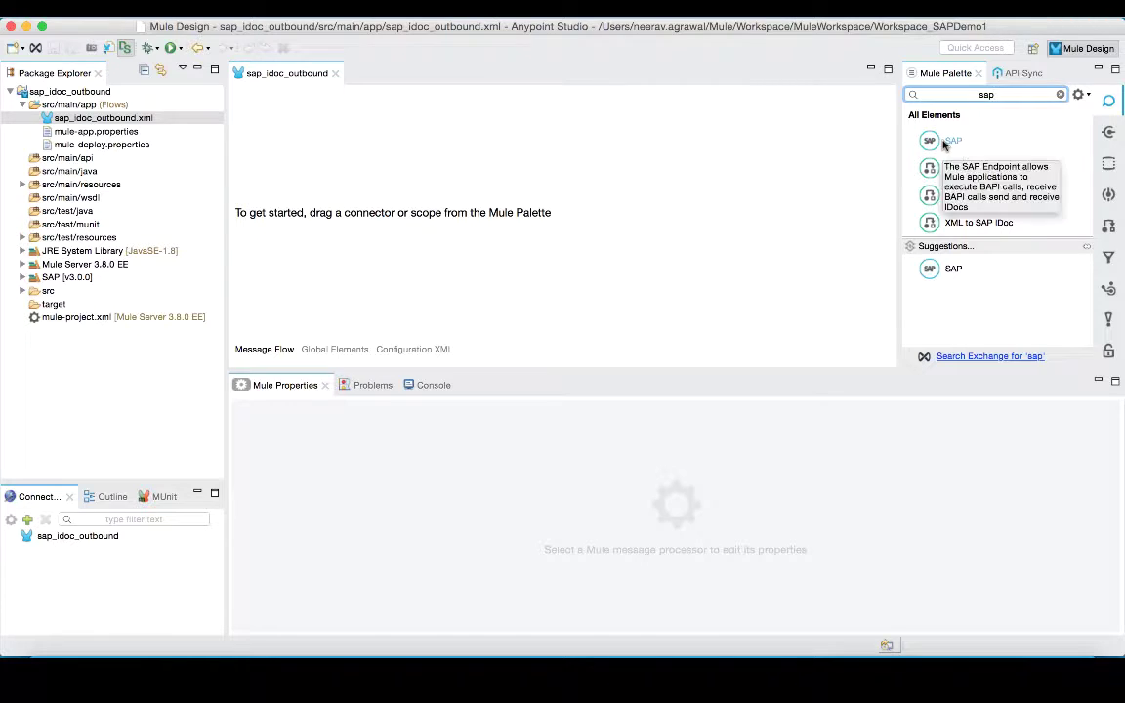
pyautogui.moveTo(945, 145); pyautogui.dragTo(430, 206)
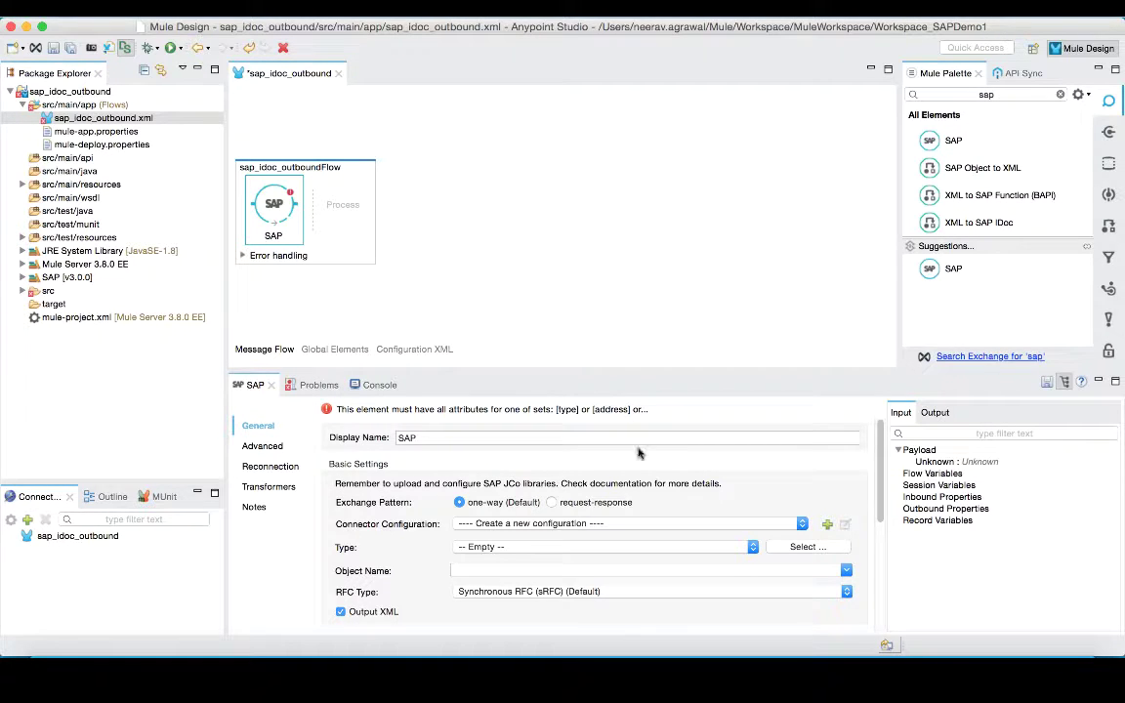
pyautogui.moveTo(878, 484)
pyautogui.mouseDown()
pyautogui.moveTo(878, 519)
pyautogui.moveTo(877, 501)
pyautogui.mouseUp()
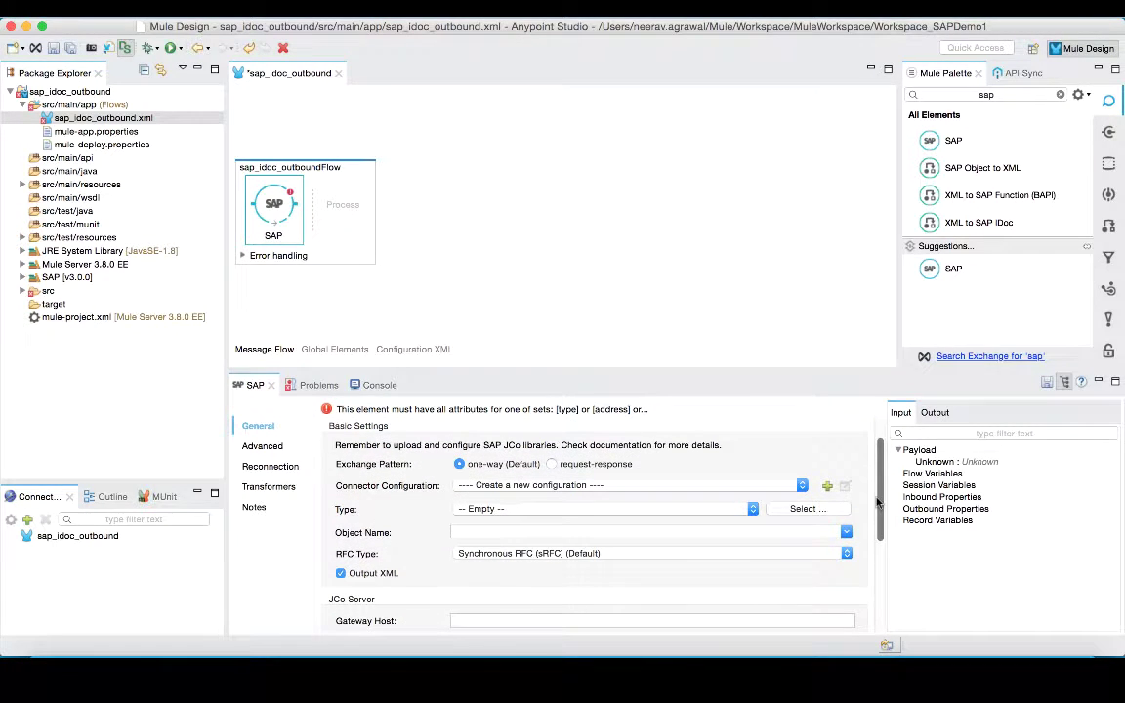
pyautogui.click(827, 487)
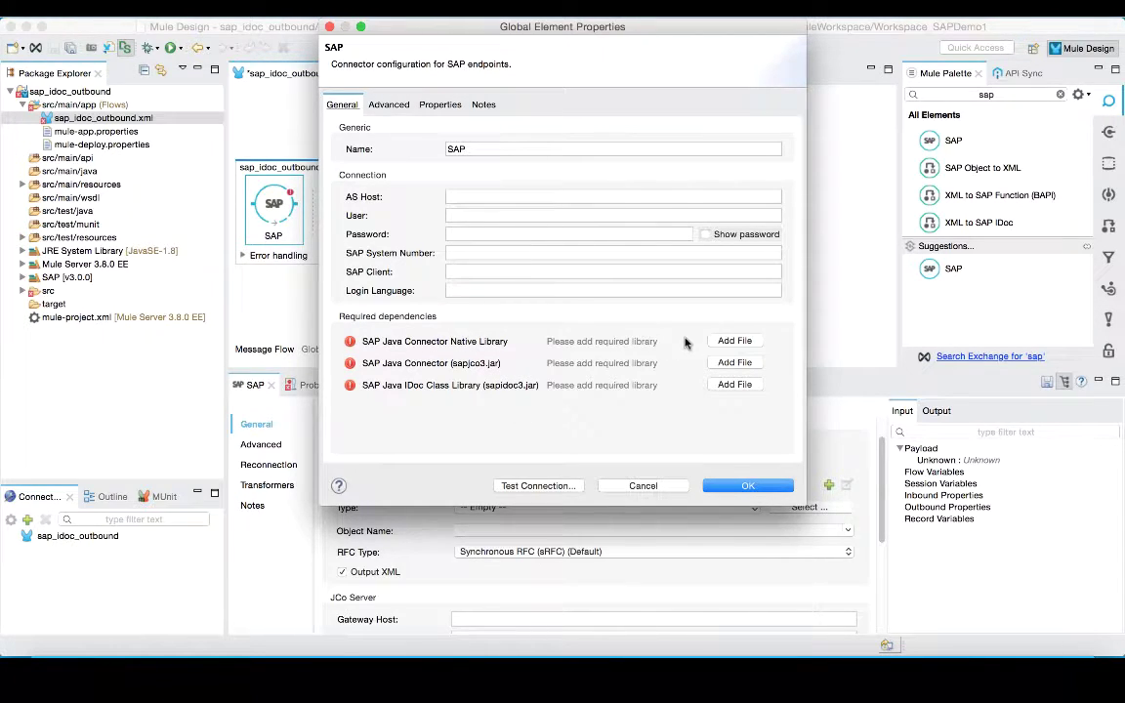
# - Add libsapjco3.jnilib, sapjco3.jar and sapidoc3.jar as the required SAP libraries and save the connector configuration
pyautogui.click(734, 341)
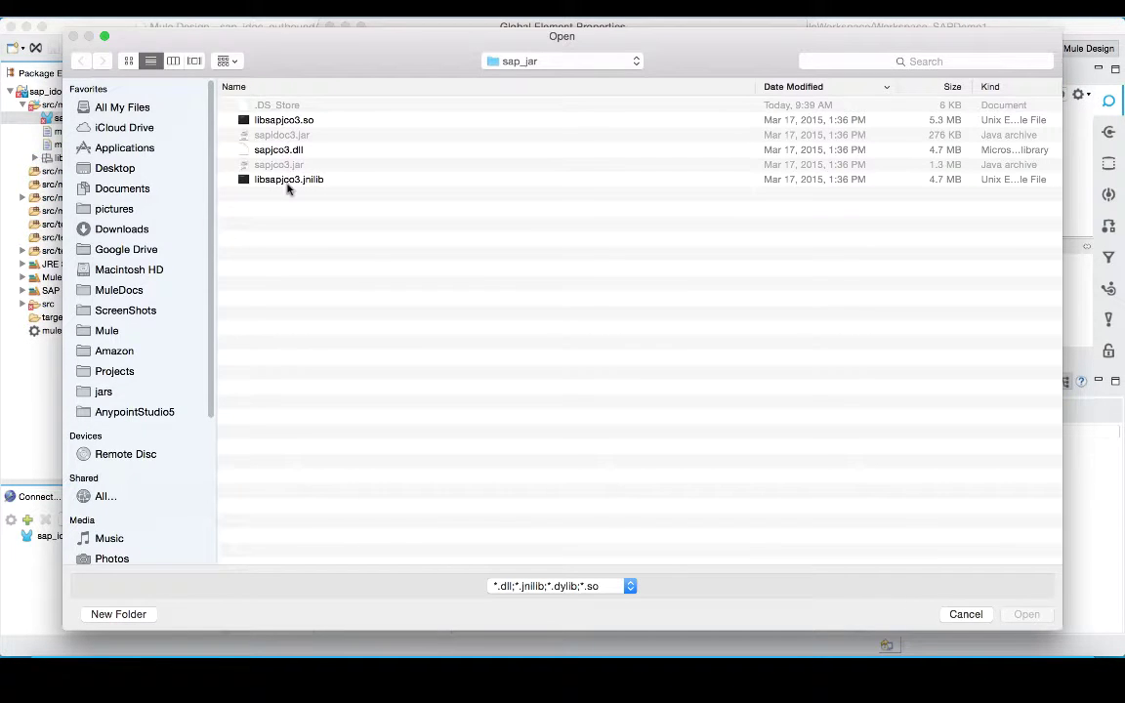
pyautogui.doubleClick(287, 182)
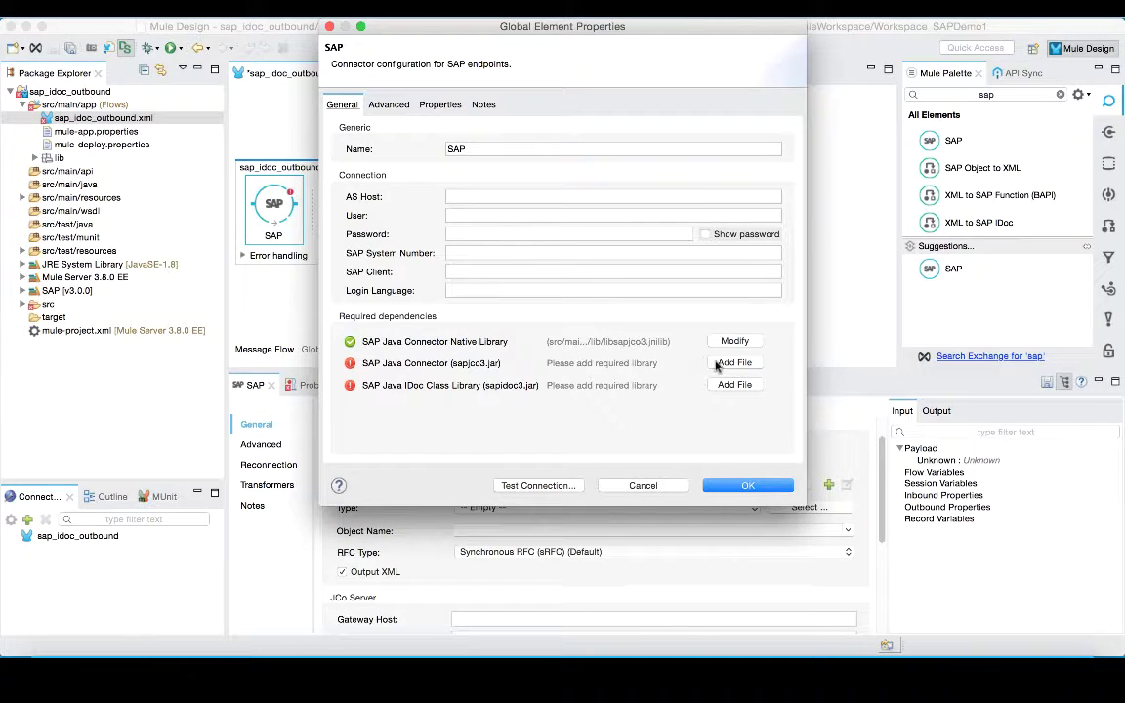
pyautogui.click(716, 364)
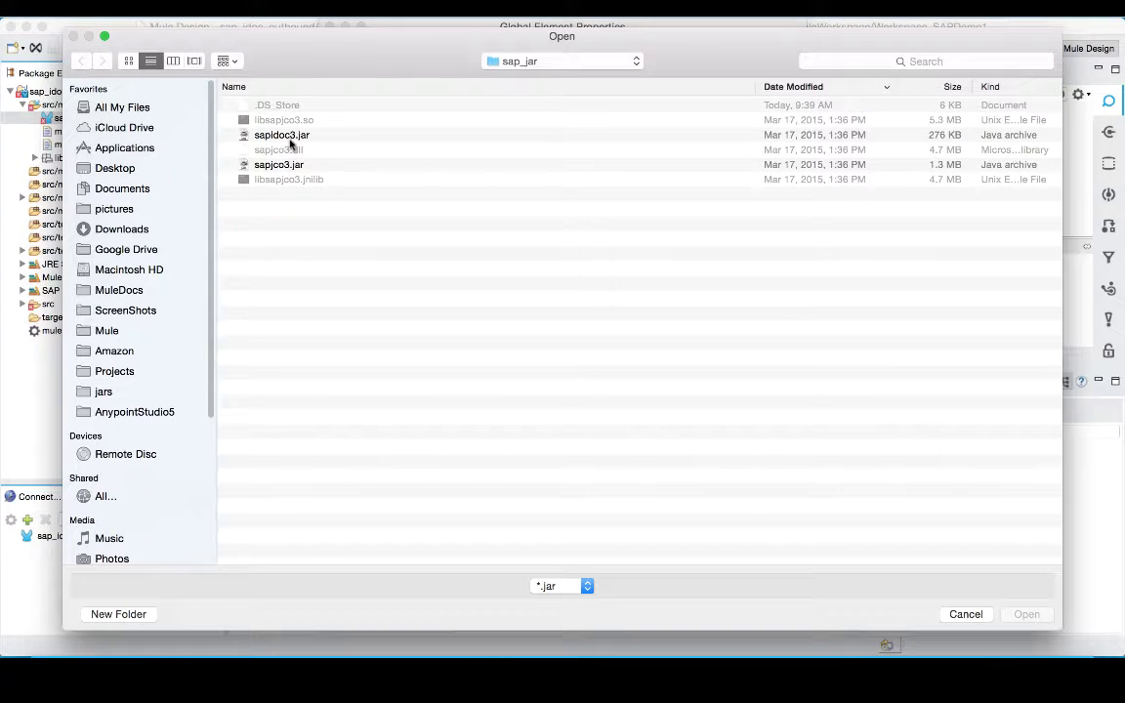
pyautogui.click(281, 166)
pyautogui.doubleClick(281, 166)
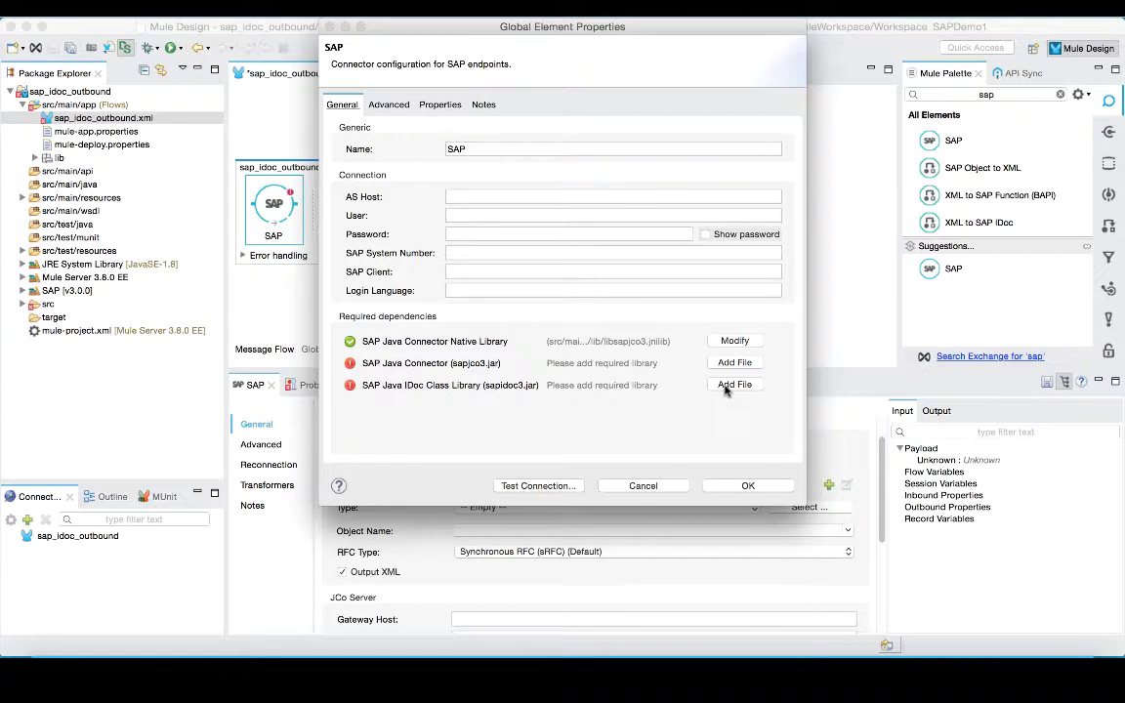
pyautogui.click(727, 387)
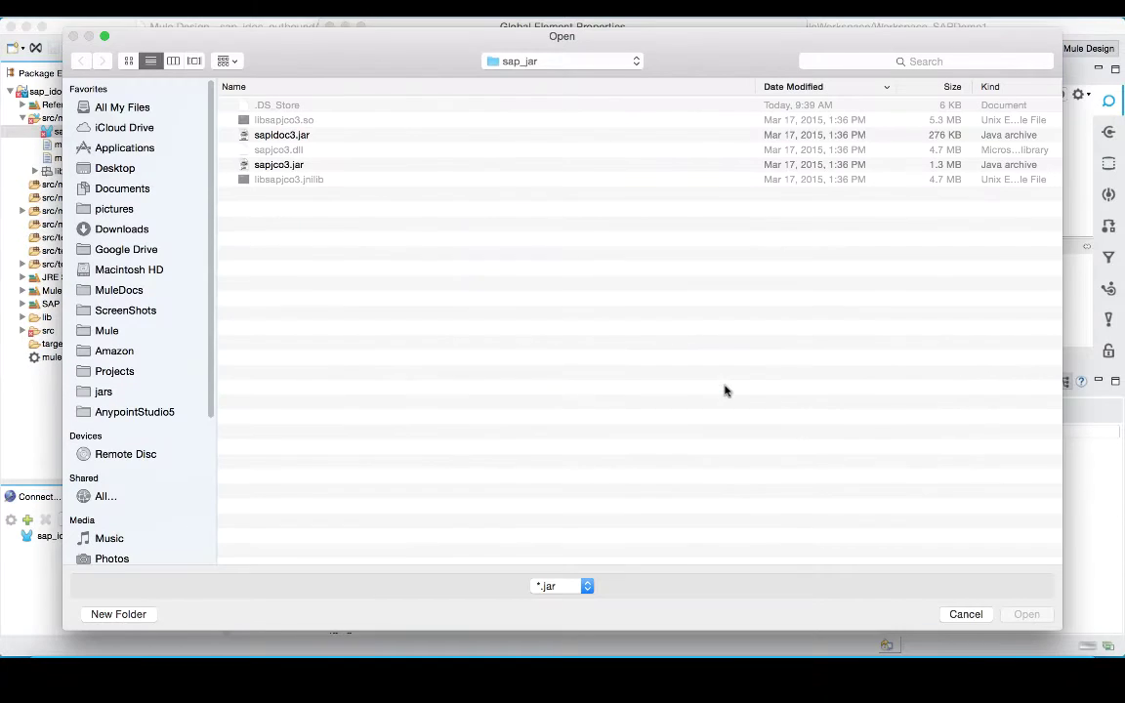
pyautogui.doubleClick(287, 137)
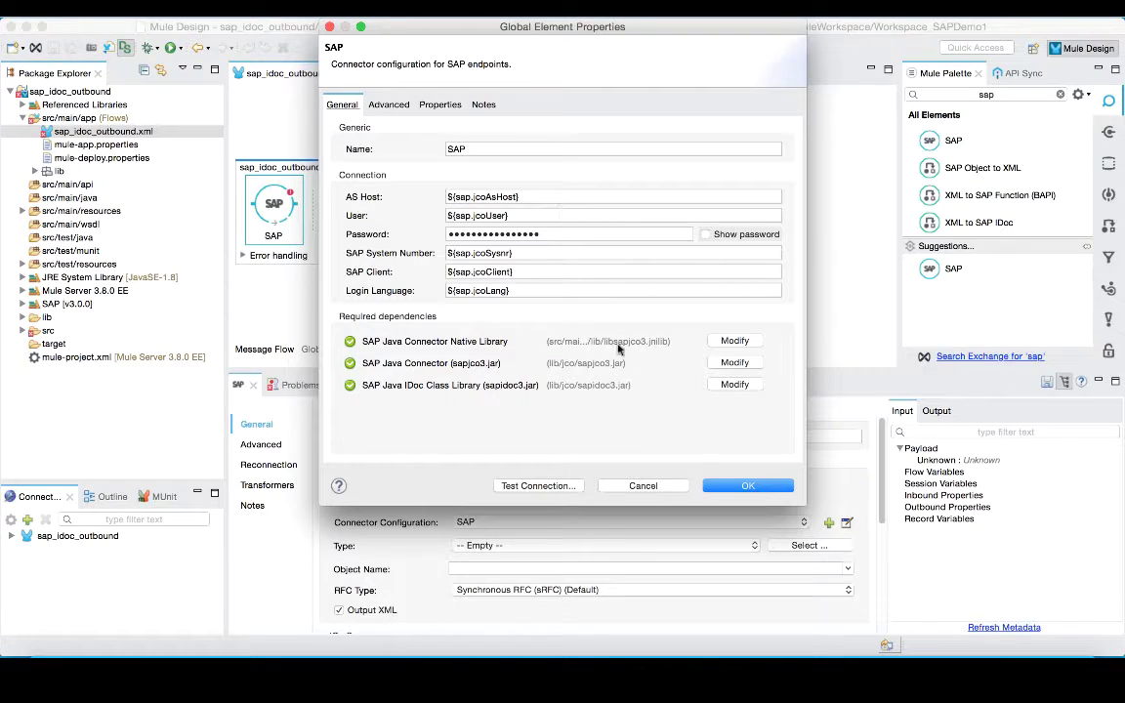
pyautogui.click(711, 490)
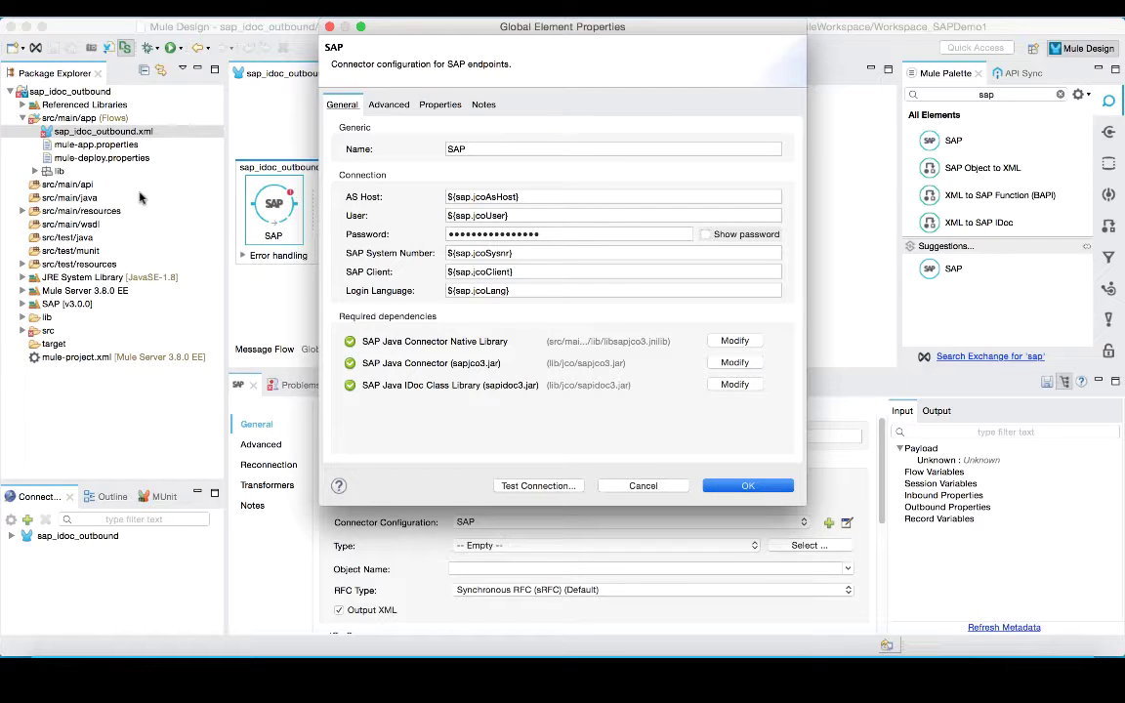
# - Add the sap.jco properties to mule-app.properties, with Sysnr 01, Client 800, Lang en, GwService 3201 and ConnectionCount 2, then save and close the file
pyautogui.click(98, 145)
pyautogui.doubleClick(98, 144)
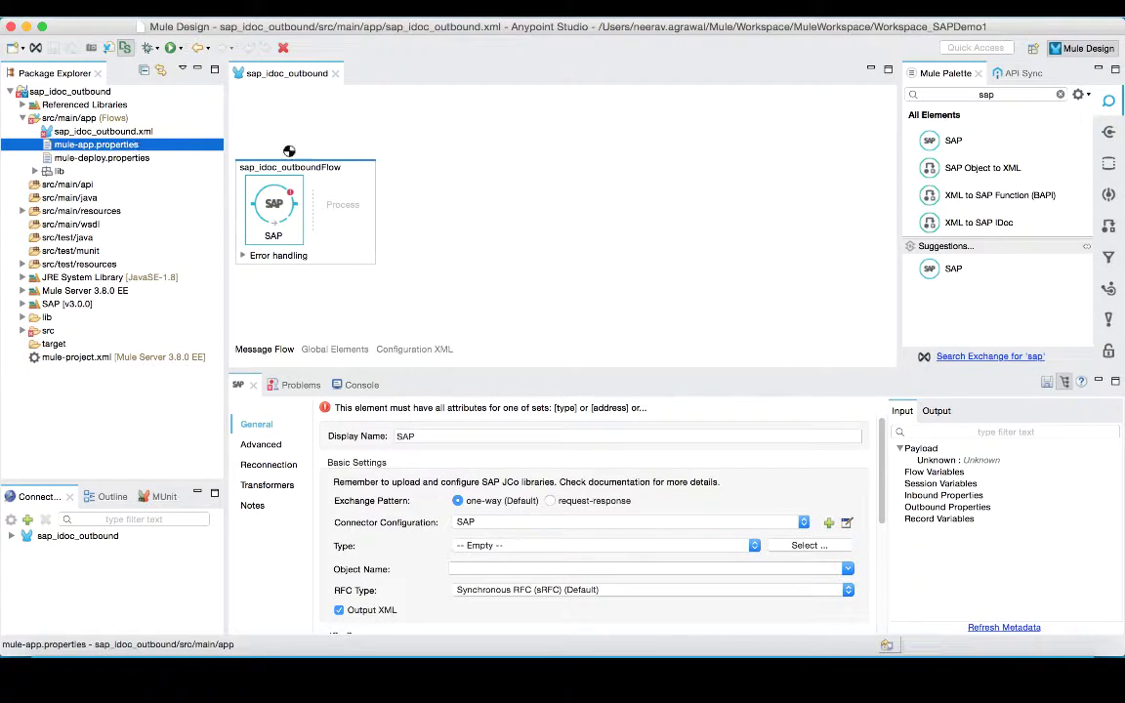
pyautogui.click(632, 355)
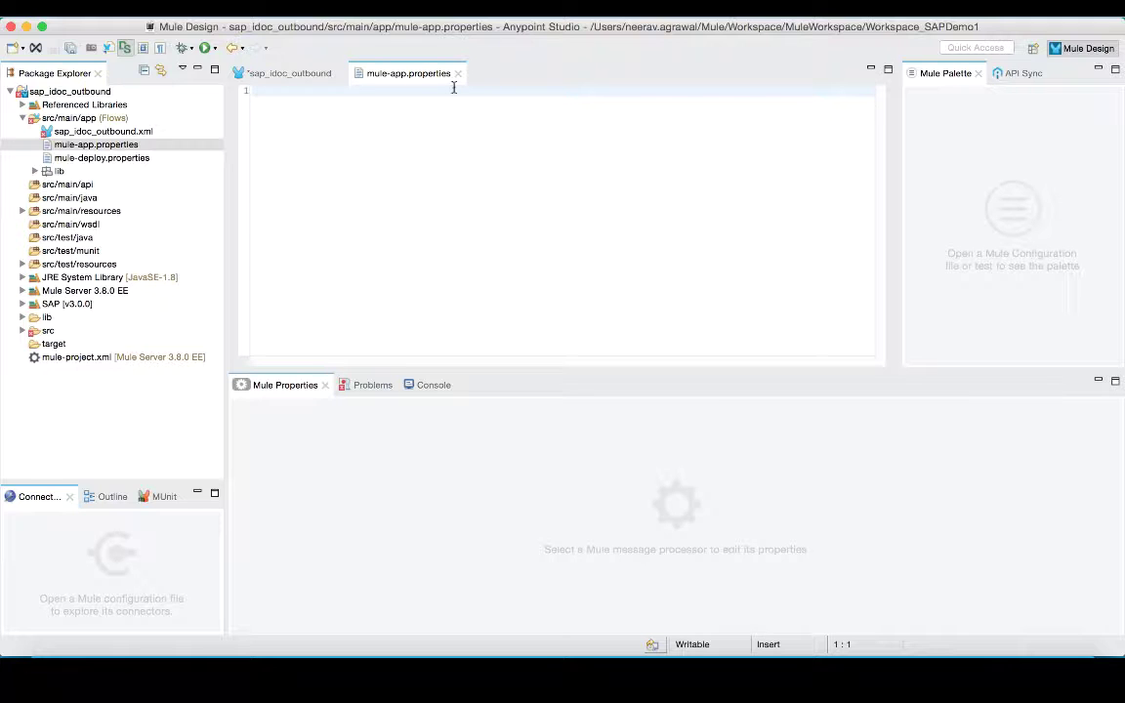
pyautogui.write('sap.jcoAsHost= sap.jcoUser= sap.jcoPasswd= sap.jcoSysnr=01 sap.jcoClient=800 sap.jcoLang=en sap.jcoGwHost= sap.jcoGwService=3201 sap.jcoProgramId= sap.jcoConnectionCount=2')
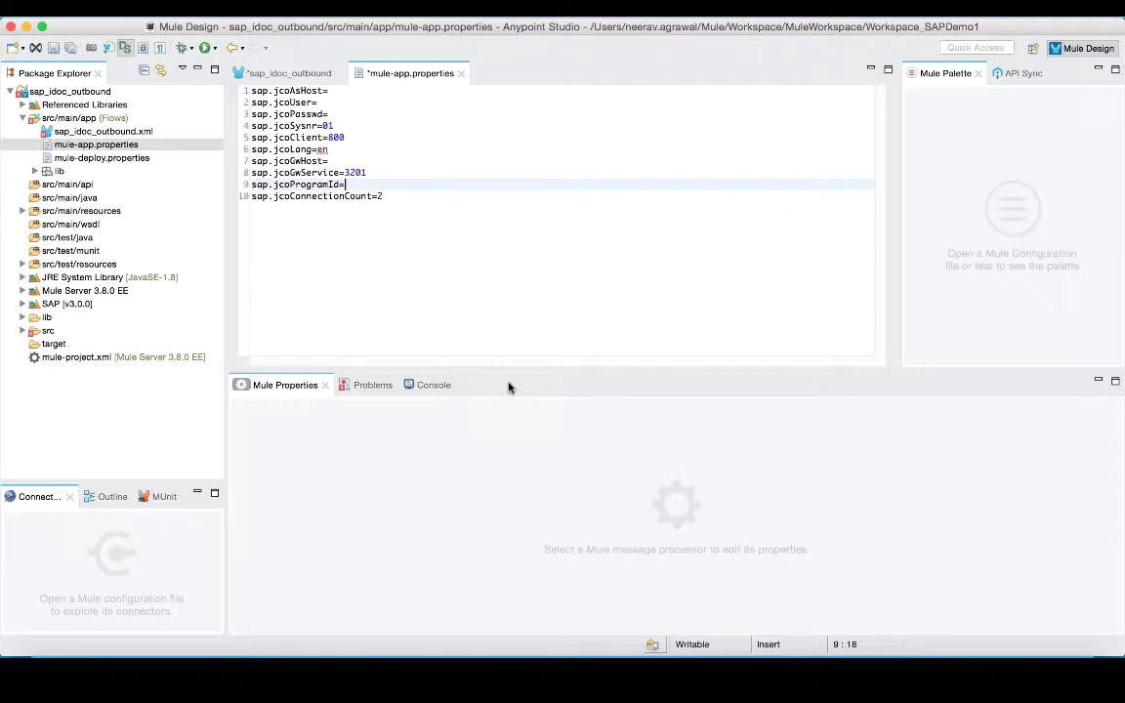
pyautogui.click(354, 91)
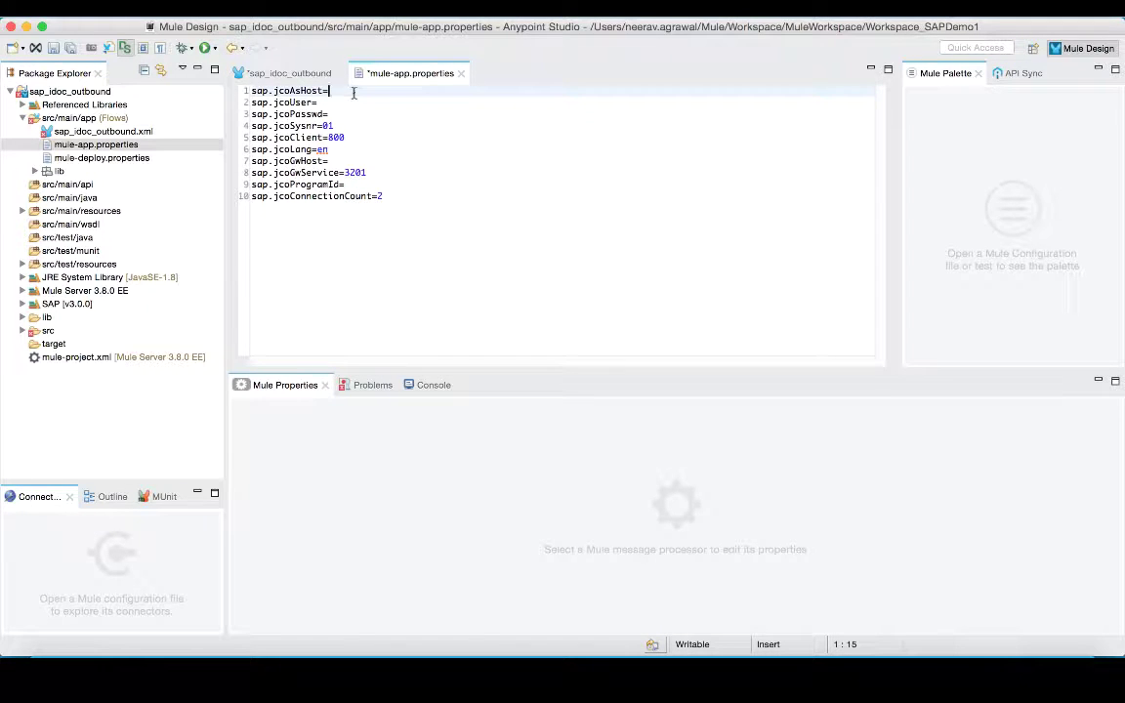
pyautogui.press('super+s')
pyautogui.click(457, 74)
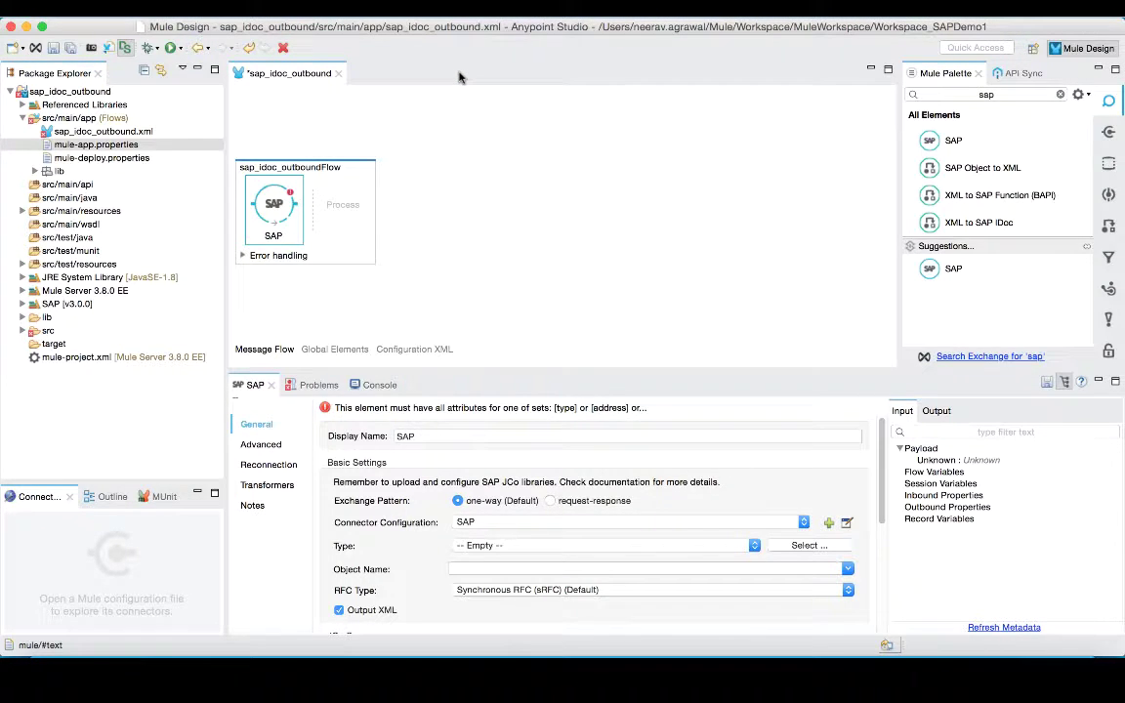
# - Set the SAP endpoint's type to IDoc and choose DEBMAS03 as its object through the IDoc search
pyautogui.click(714, 546)
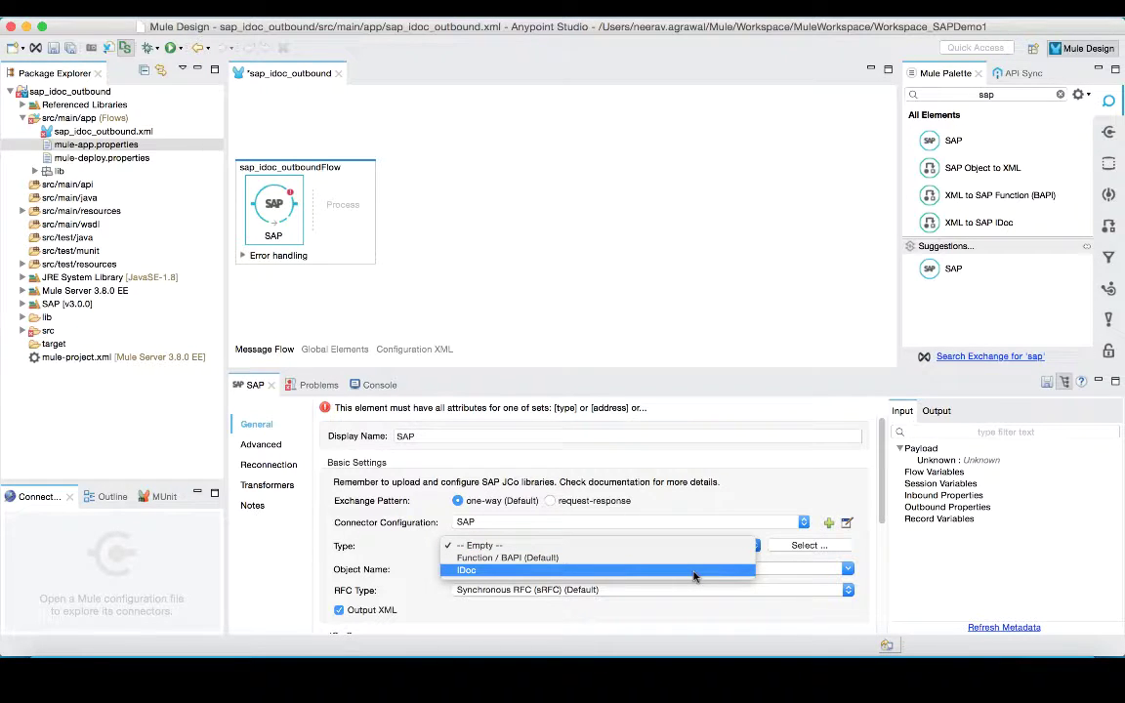
pyautogui.click(694, 574)
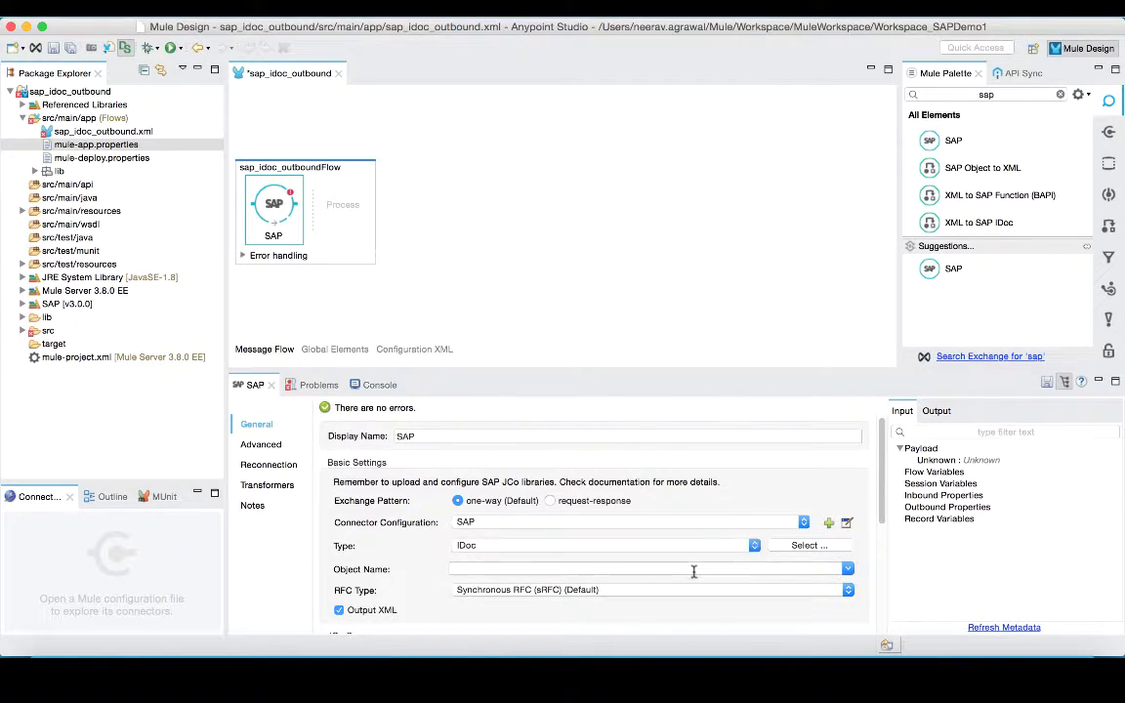
pyautogui.click(796, 545)
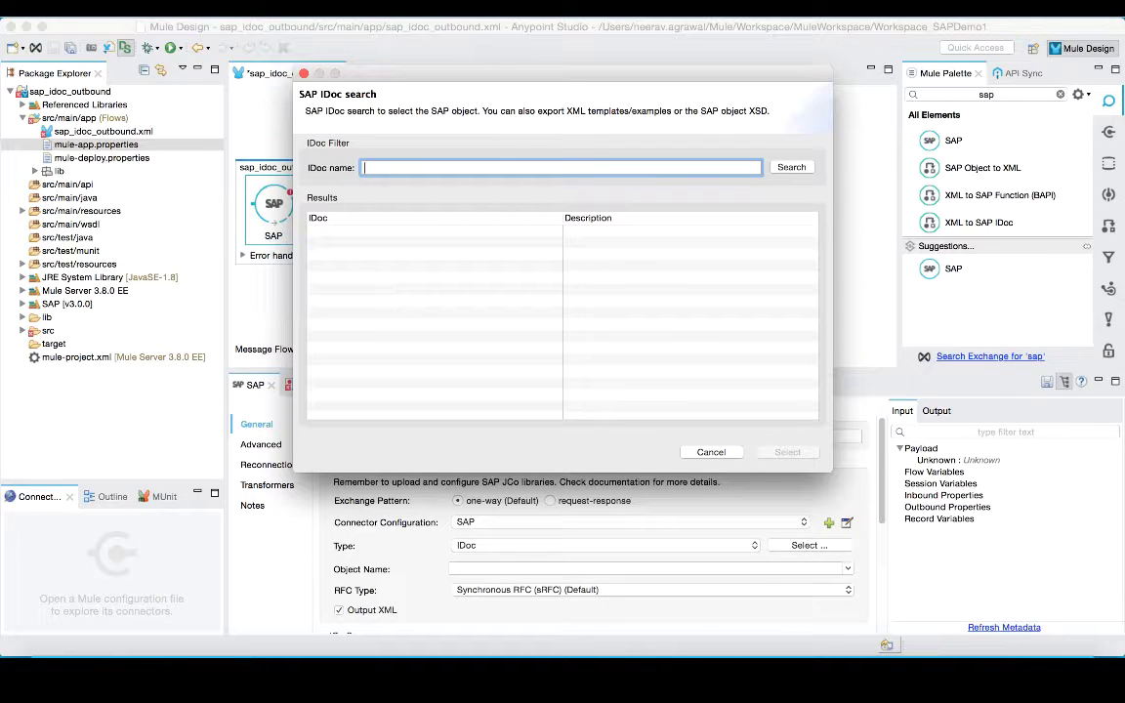
pyautogui.write('DEBMAS03')
pyautogui.click(789, 171)
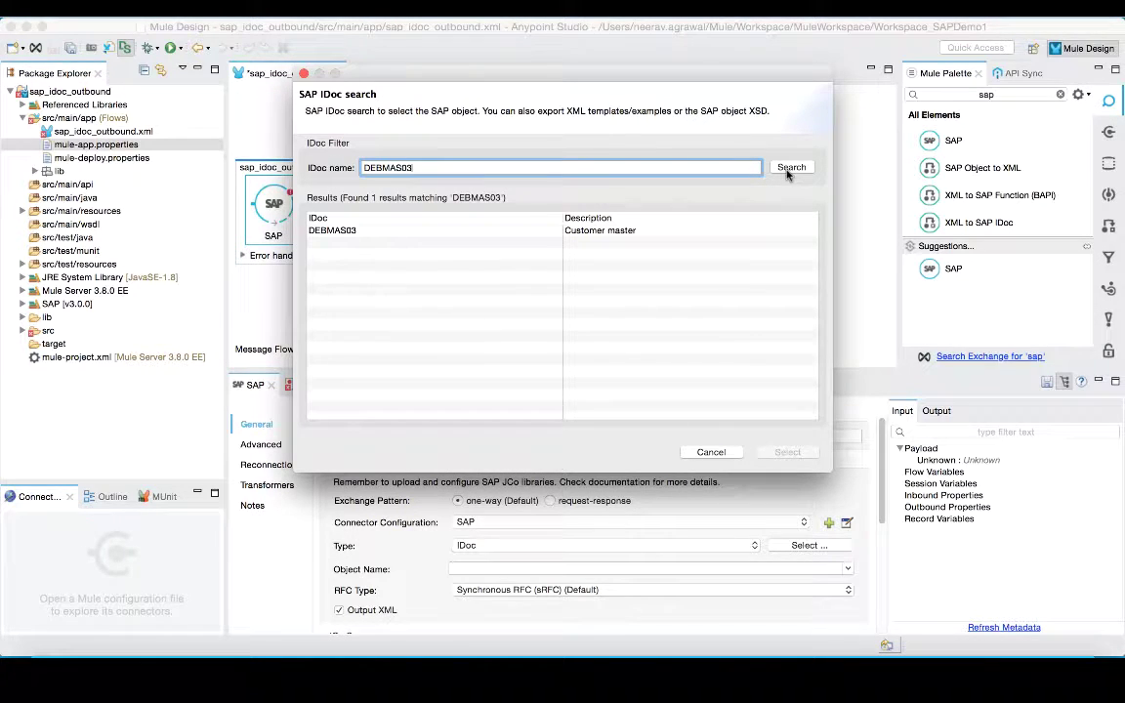
pyautogui.click(410, 232)
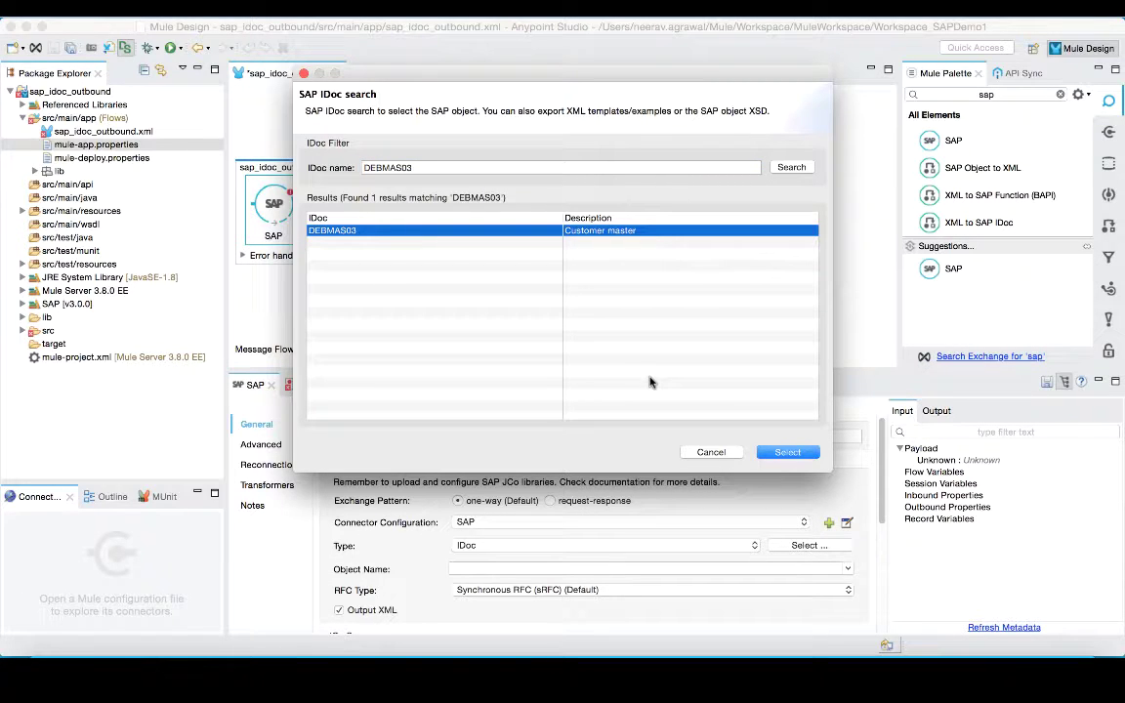
pyautogui.click(776, 454)
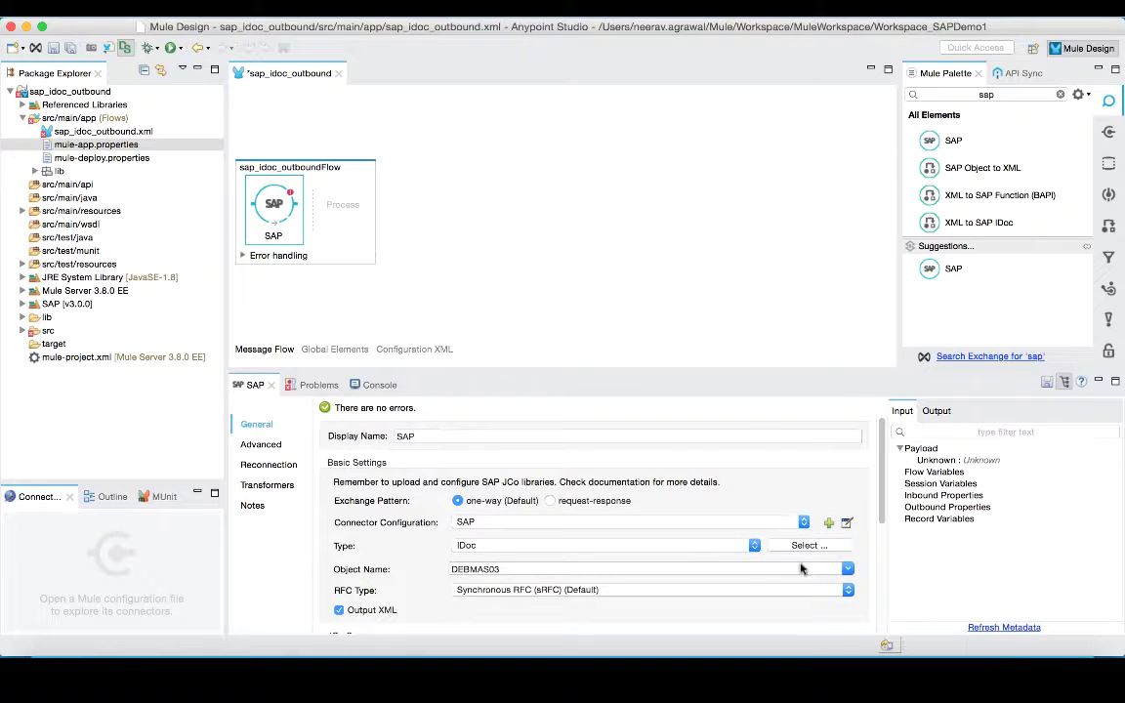
# - Set the SAP endpoint's RFC type to Queued RFC (qRFC)
pyautogui.scroll(-3, 815, 575)
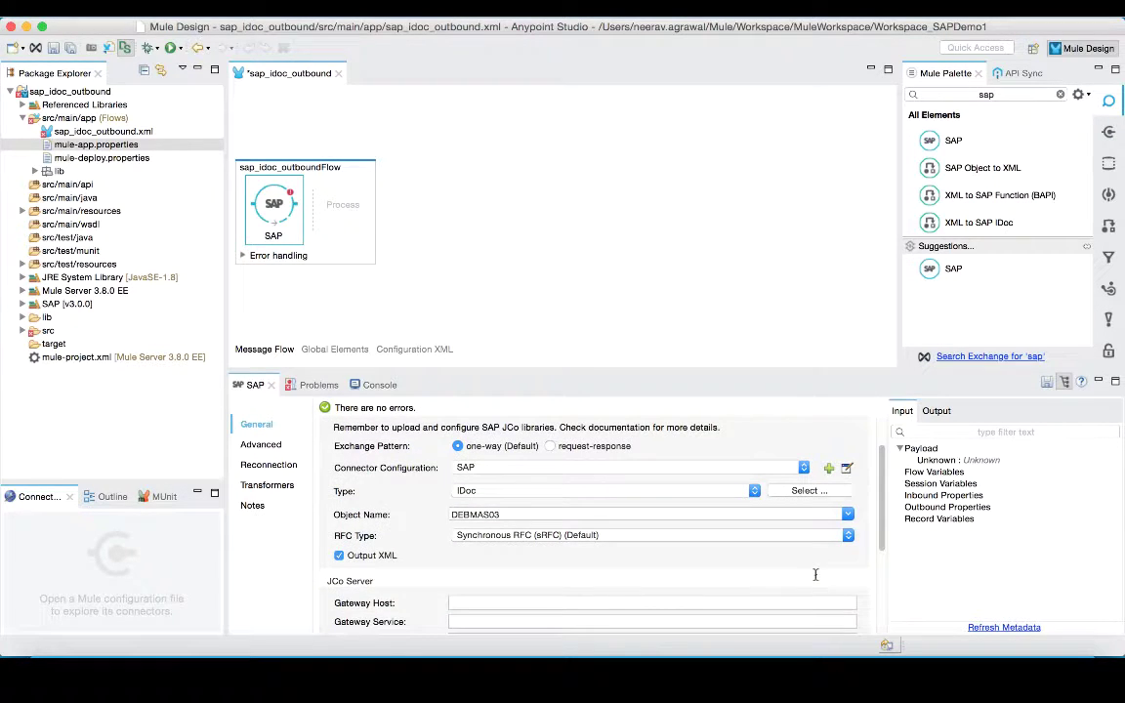
pyautogui.click(847, 536)
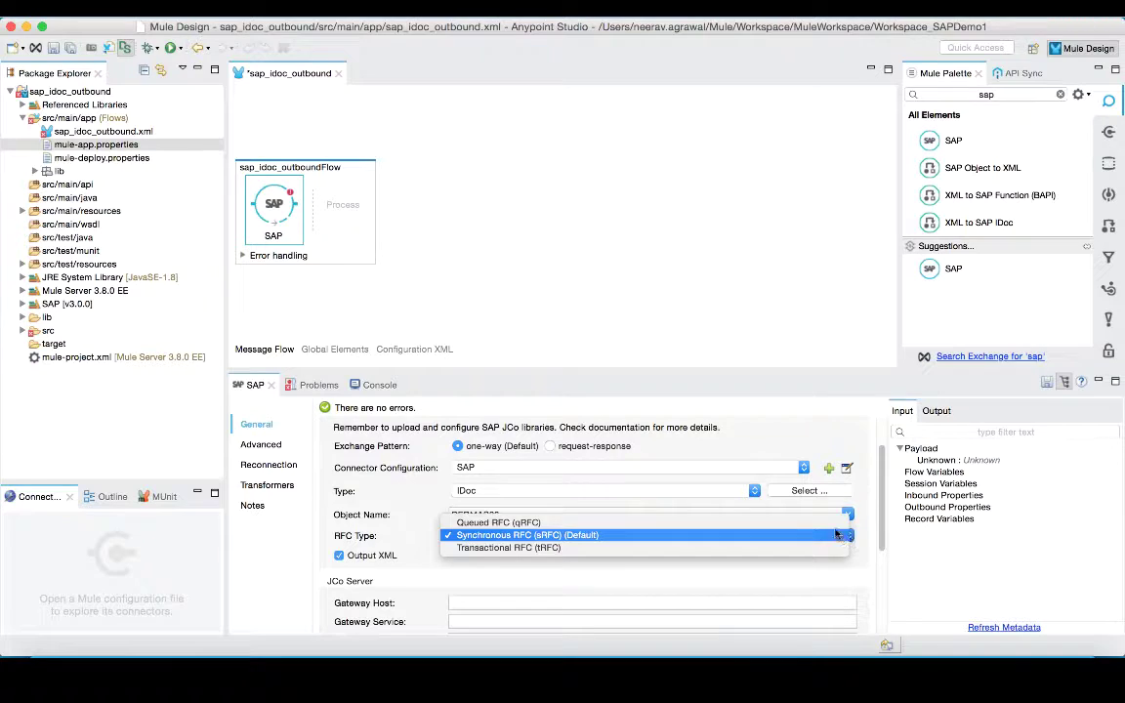
pyautogui.click(832, 527)
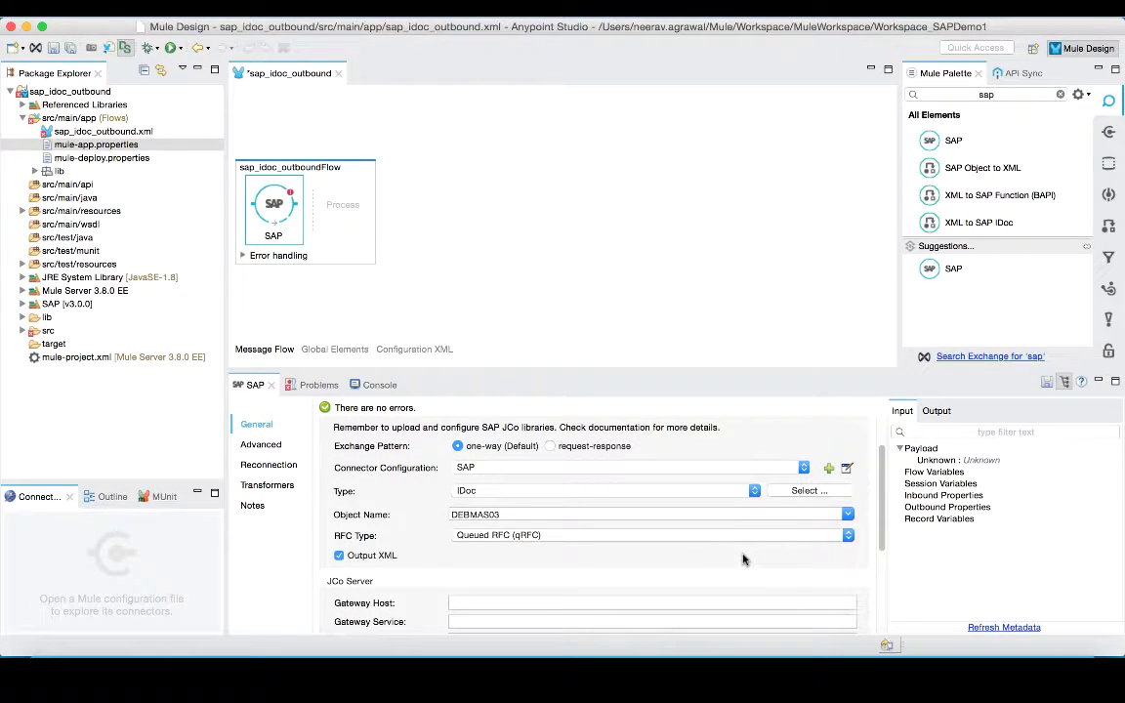
pyautogui.scroll(-5, 742, 559)
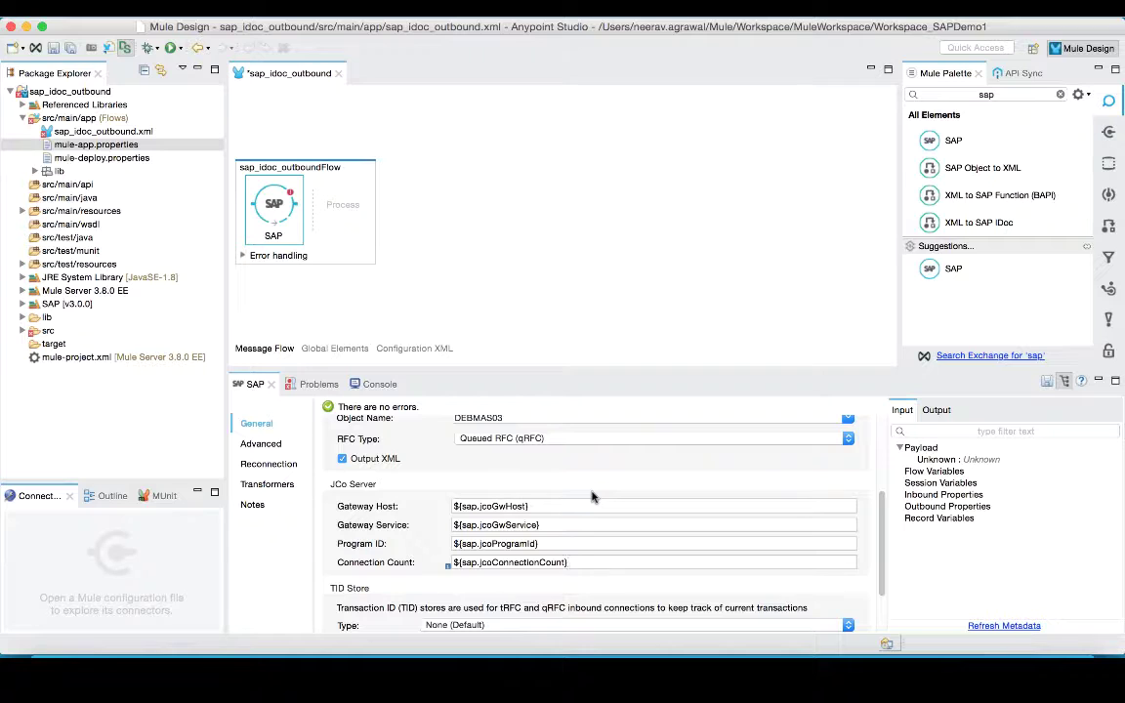
# - Switch to PowerPoint to review the SAP iDoc inbound endpoint diagram and return to Anypoint Studio
pyautogui.scroll(2, 440, 501)
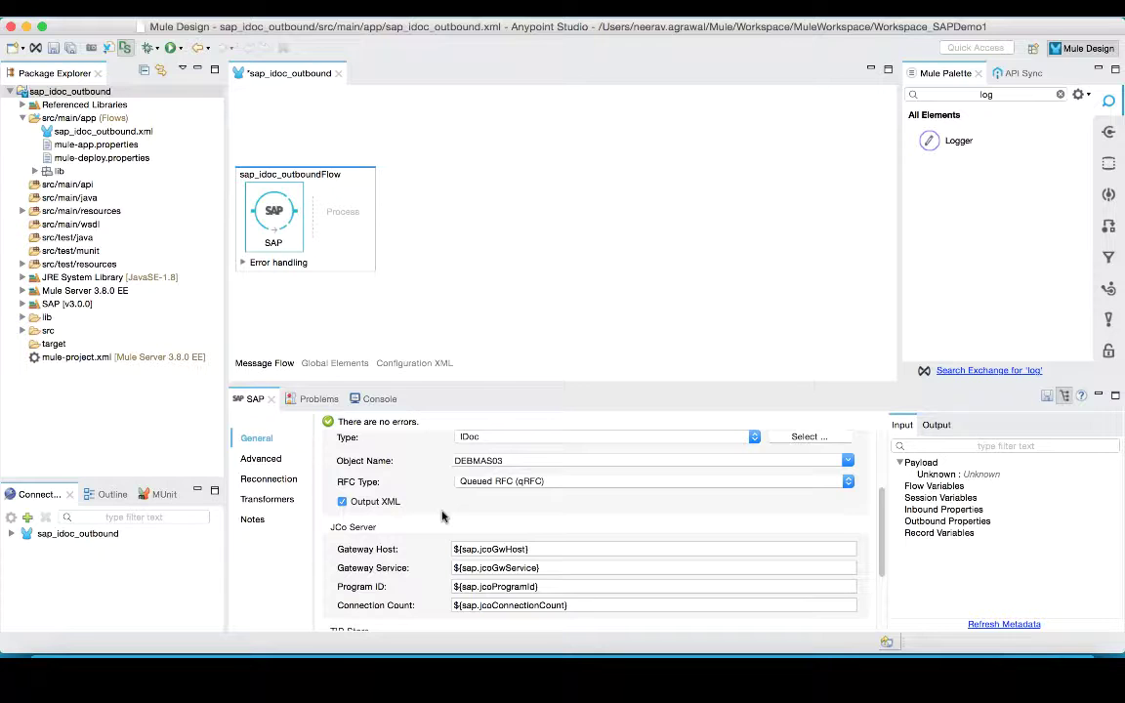
pyautogui.press('super+Tab')
pyautogui.press('super+Tab')
pyautogui.press('super+Tab')
pyautogui.press('super+Tab')
pyautogui.press('super+Tab')
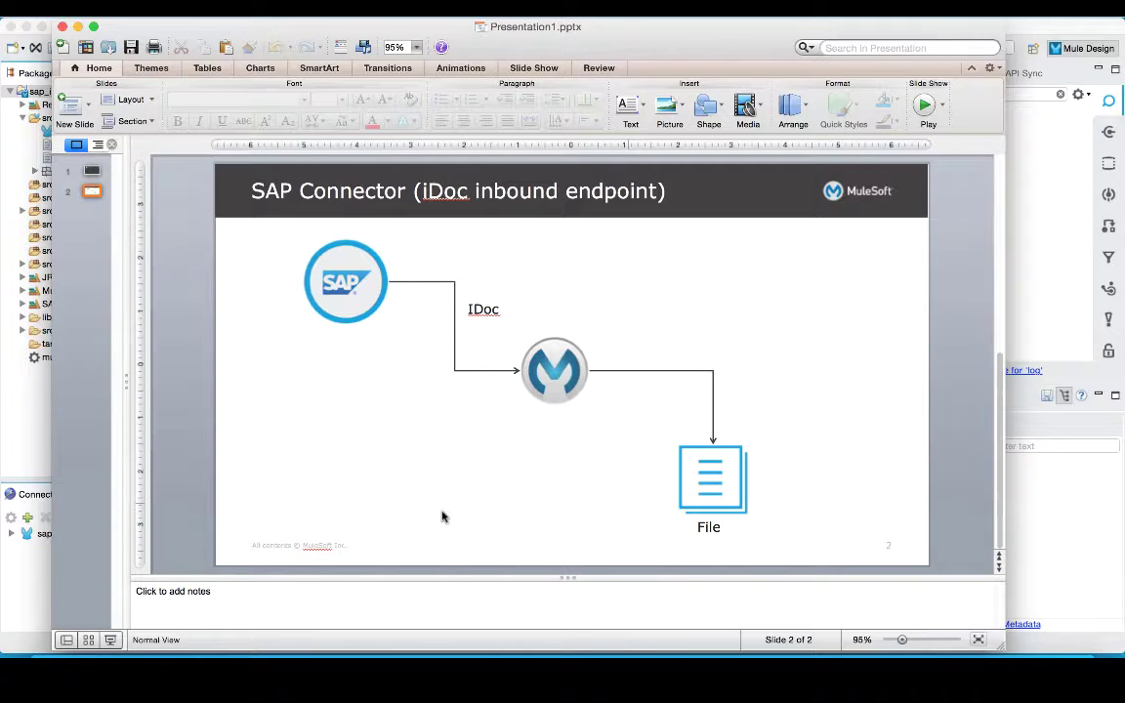
pyautogui.press('super+Tab')
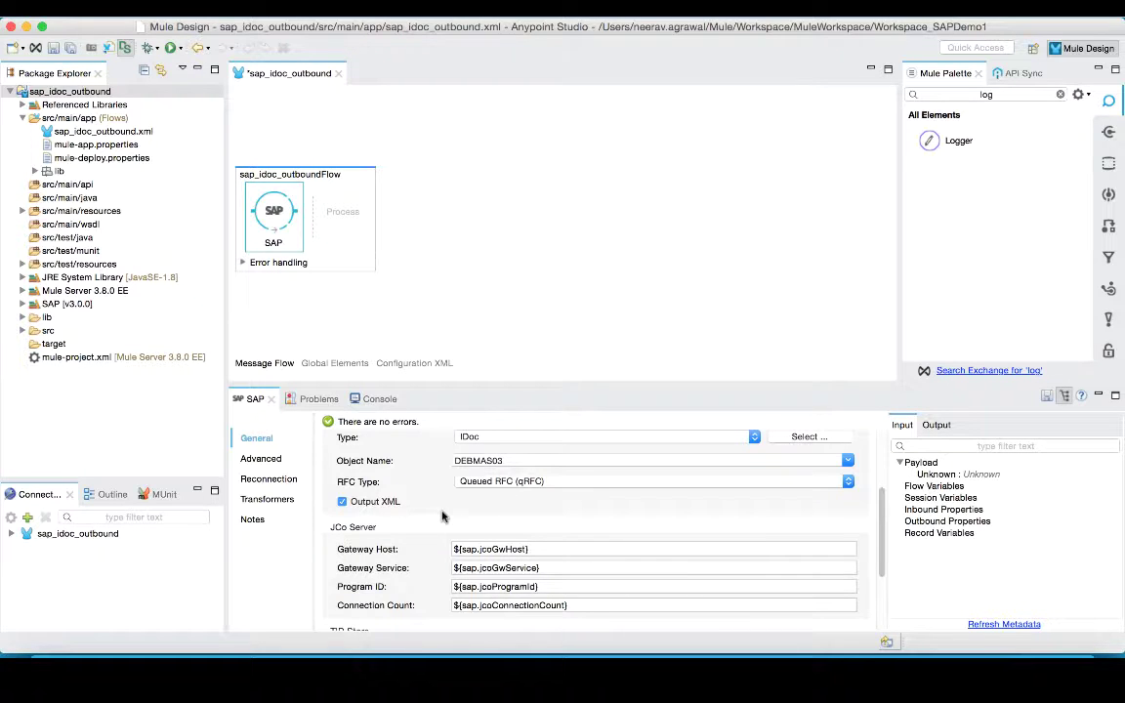
# - Find the File endpoint by searching for "file" and add it after the SAP endpoint in sap_idoc_outboundFlow
pyautogui.click(991, 94)
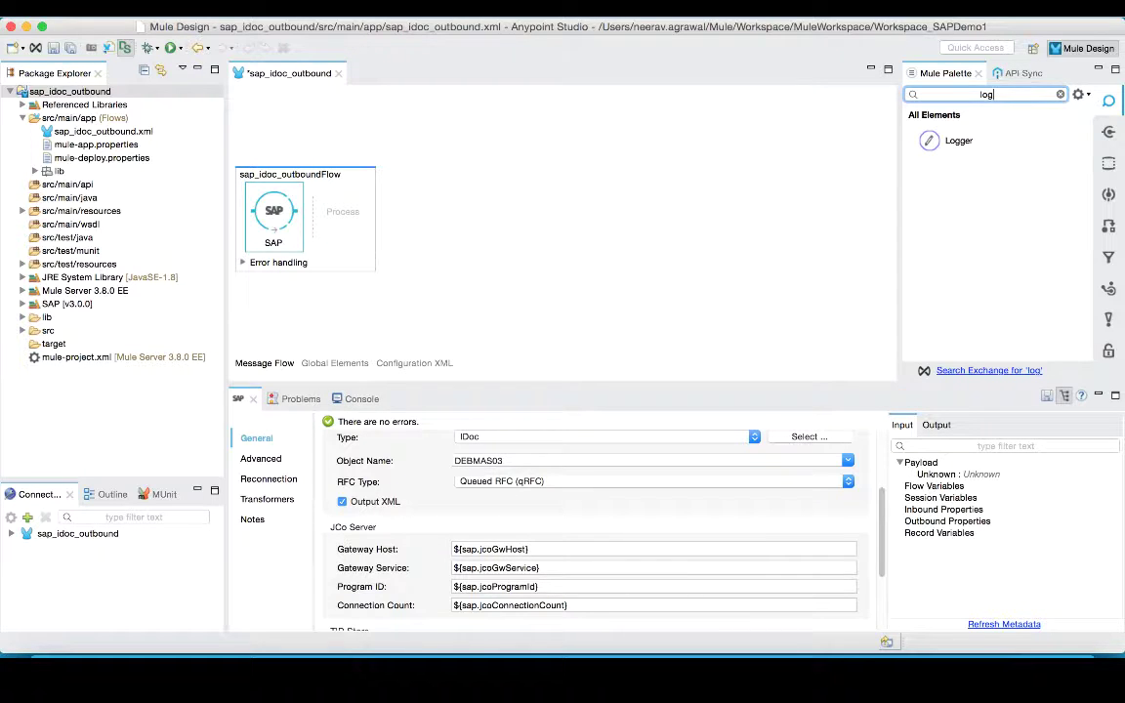
pyautogui.press('BackSpace')
pyautogui.press('BackSpace')
pyautogui.press('BackSpace')
pyautogui.write('file')
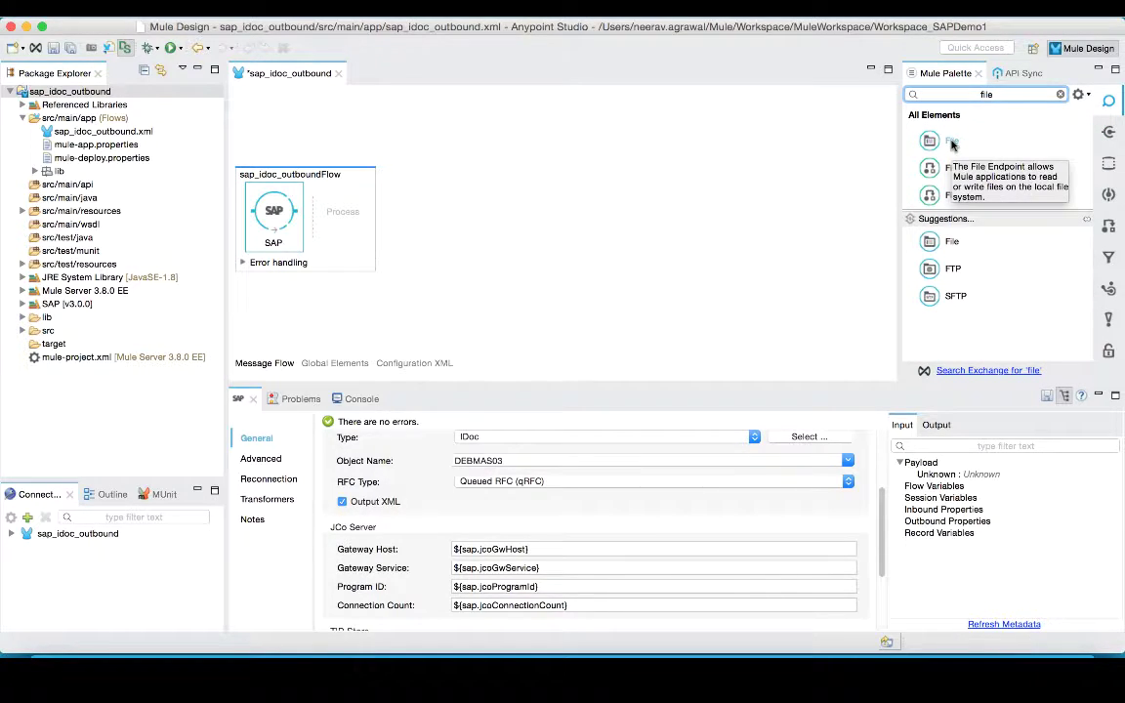
pyautogui.moveTo(952, 144); pyautogui.dragTo(347, 205)
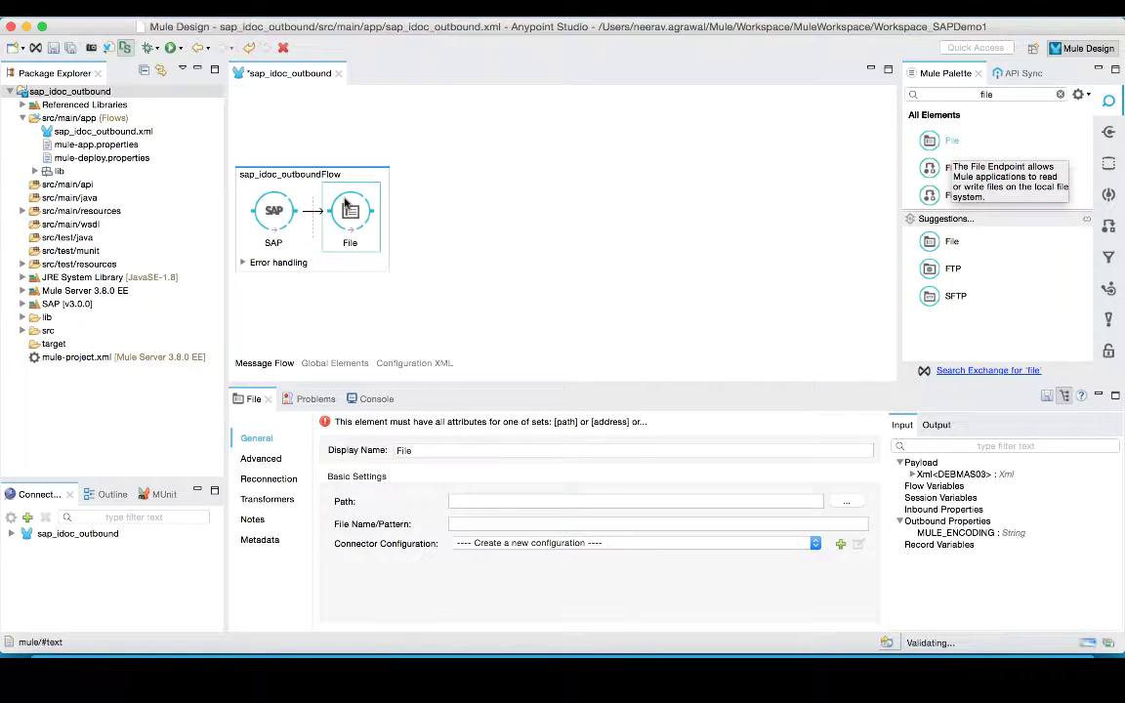
# - Set the File endpoint's path to the home directory's temp folder and its file name to CUSTOMER_DEBMAS03.xml, and save the flow
pyautogui.click(496, 499)
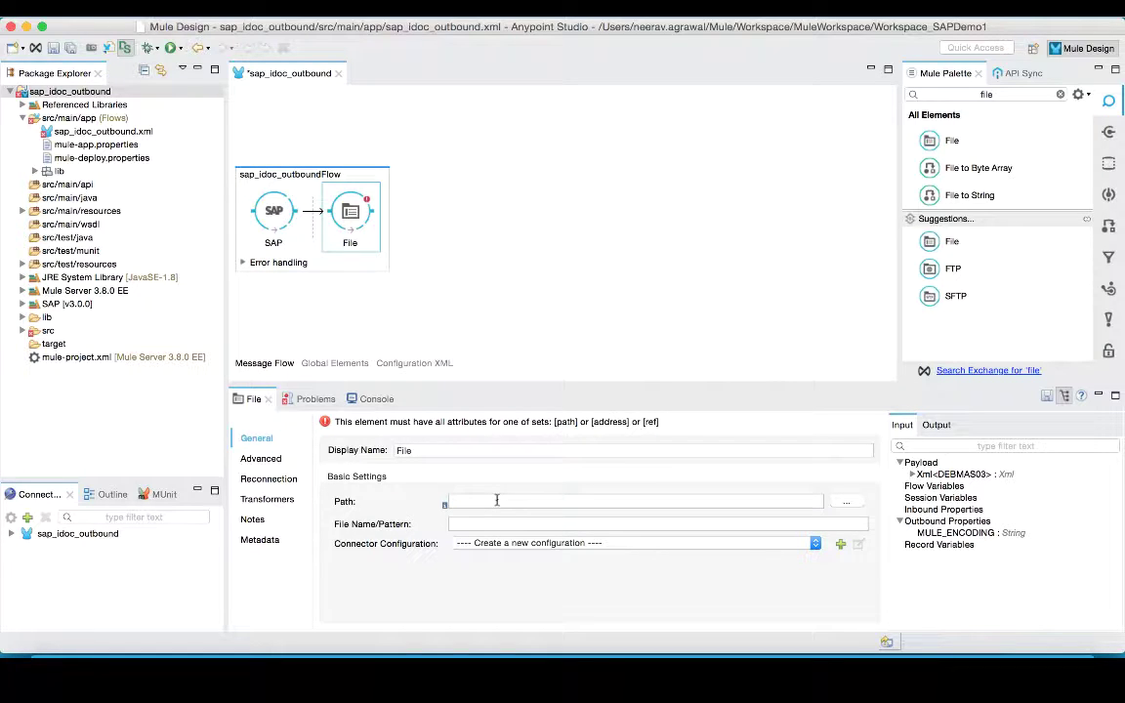
pyautogui.write('/Users/neerav.agrawal/temp')
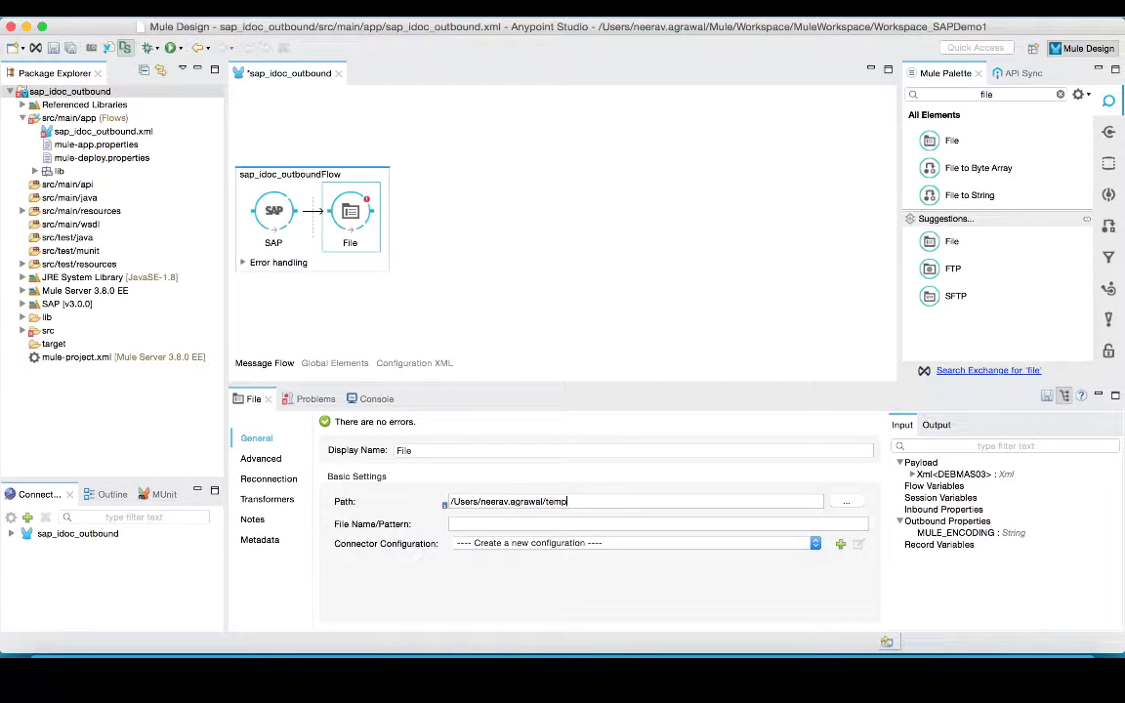
pyautogui.click(493, 523)
pyautogui.write('CUSTOMER_DEBMAS03.xml')
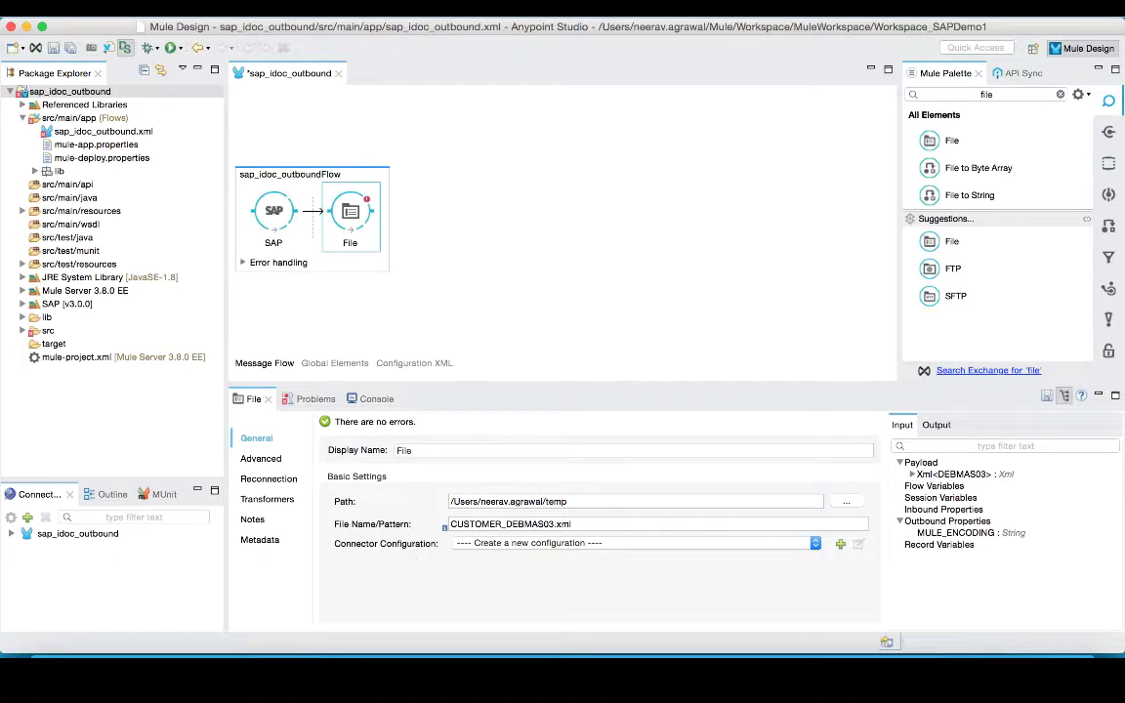
pyautogui.press('super+s')
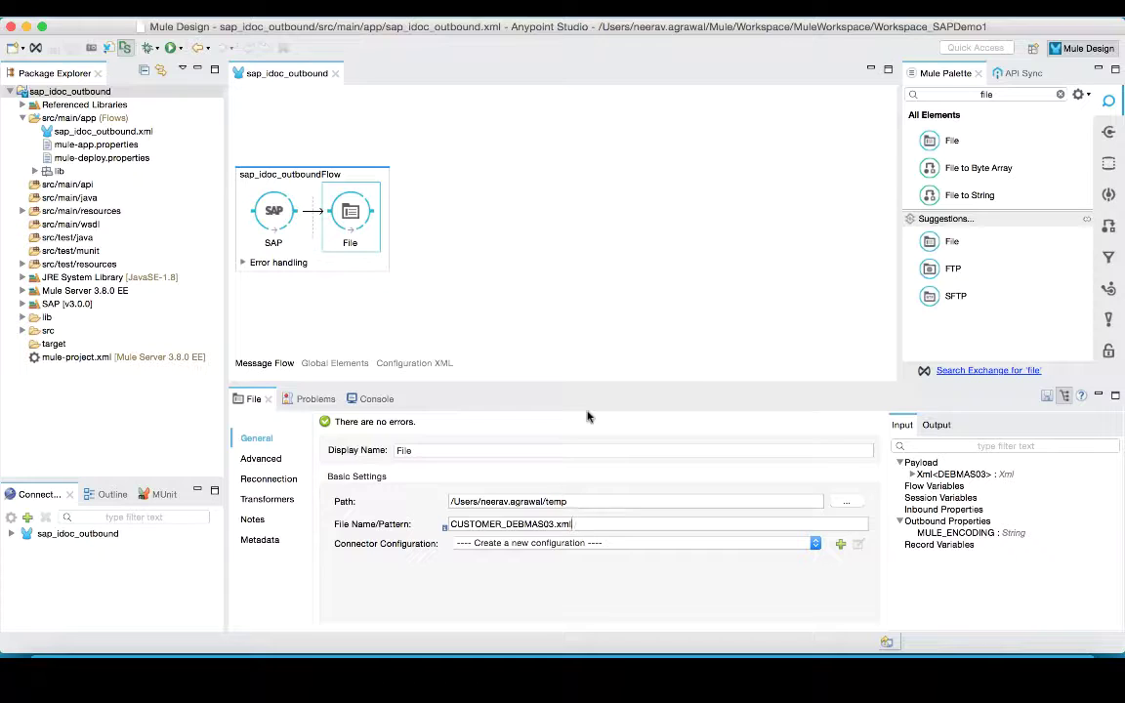
# - Find the Logger component by searching for "log" and insert it between the SAP and File endpoints
pyautogui.click(998, 95)
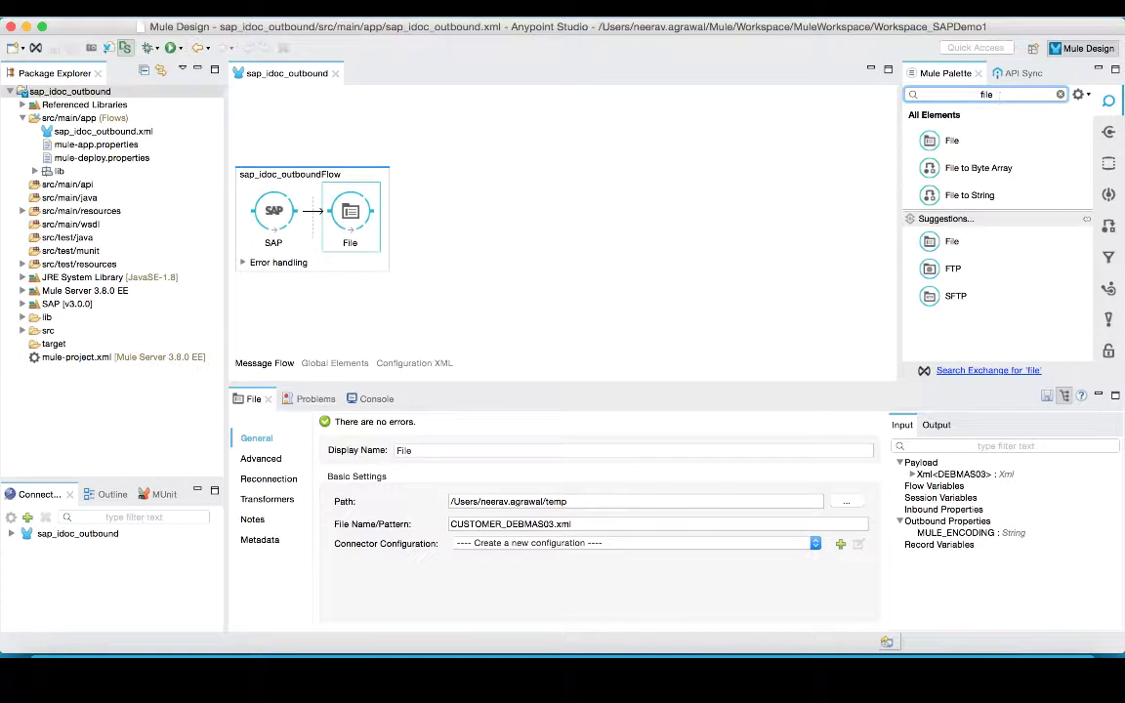
pyautogui.press('BackSpace')
pyautogui.press('BackSpace')
pyautogui.press('BackSpace')
pyautogui.press('BackSpace')
pyautogui.write('log')
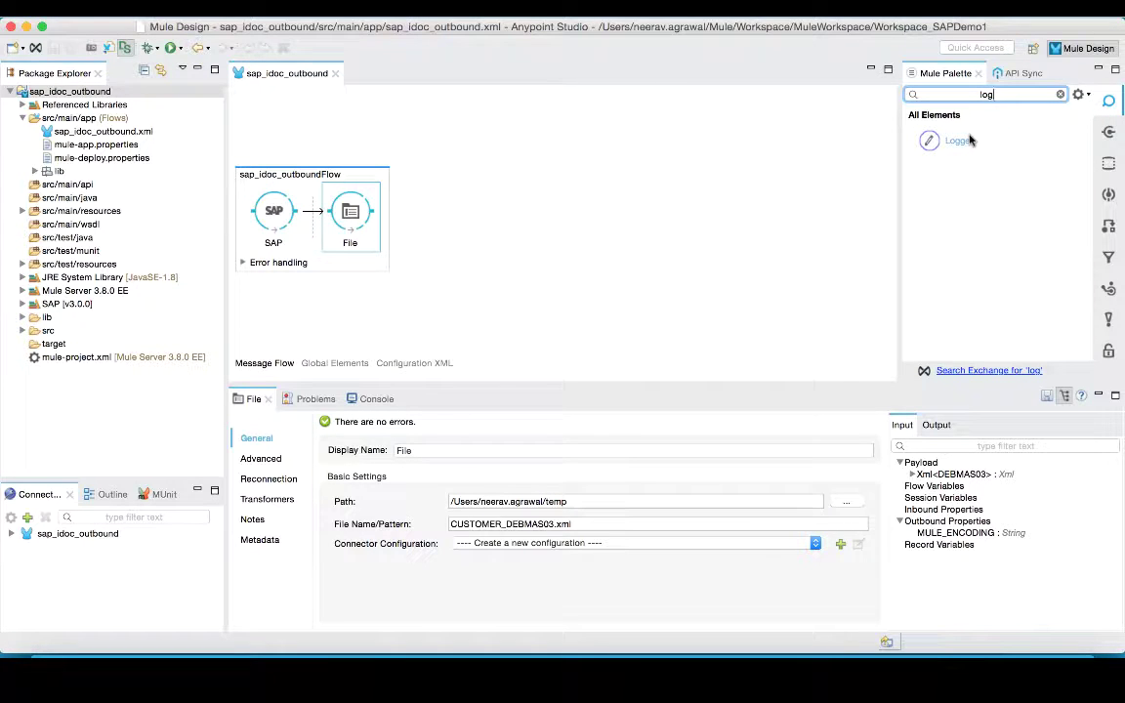
pyautogui.moveTo(962, 145); pyautogui.dragTo(337, 221)
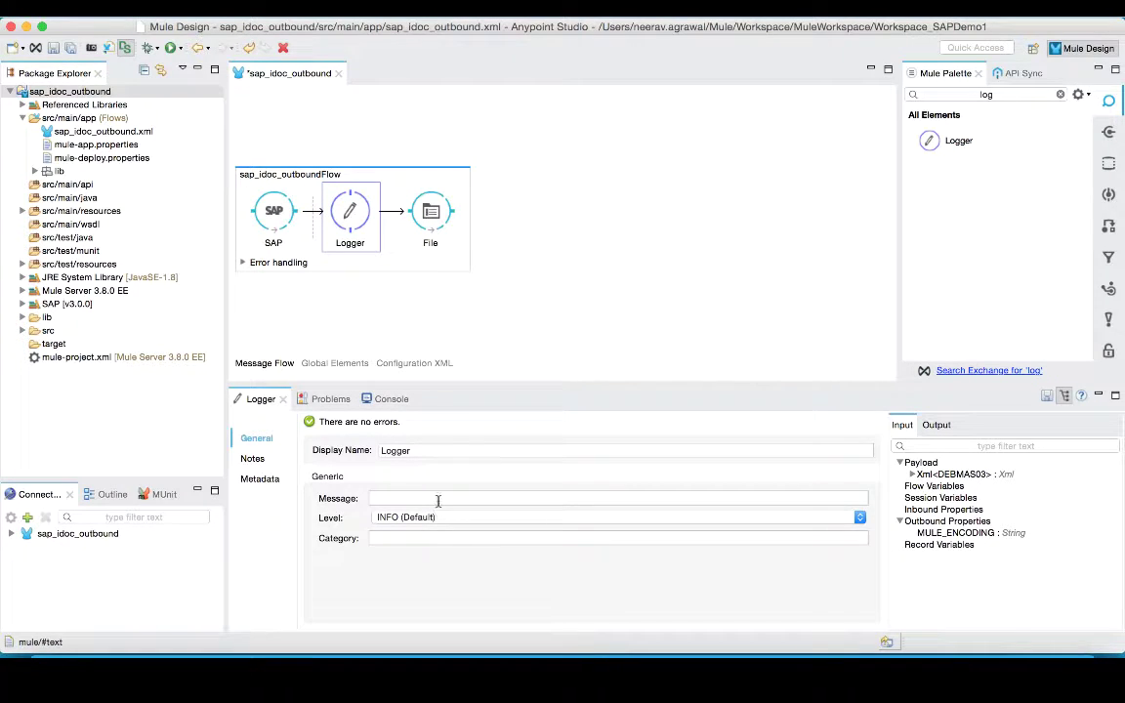
# - Set the Logger's message to #[payload] and save the flow
pyautogui.click(439, 499)
pyautogui.write('#')
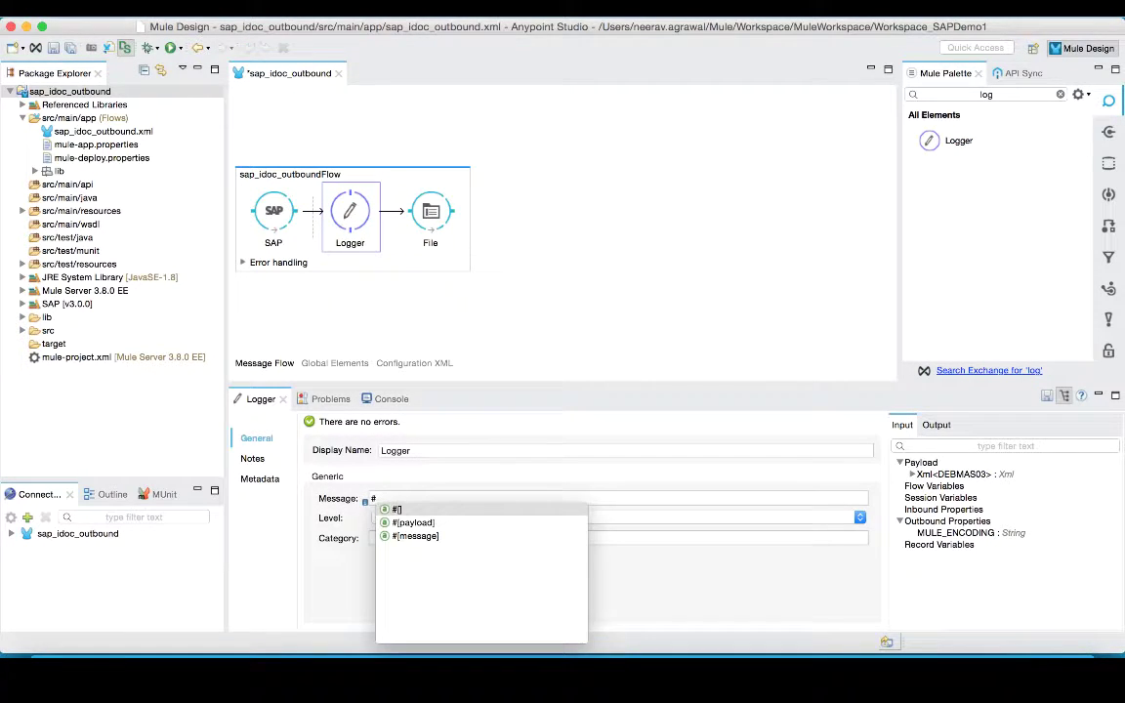
pyautogui.press('Down')
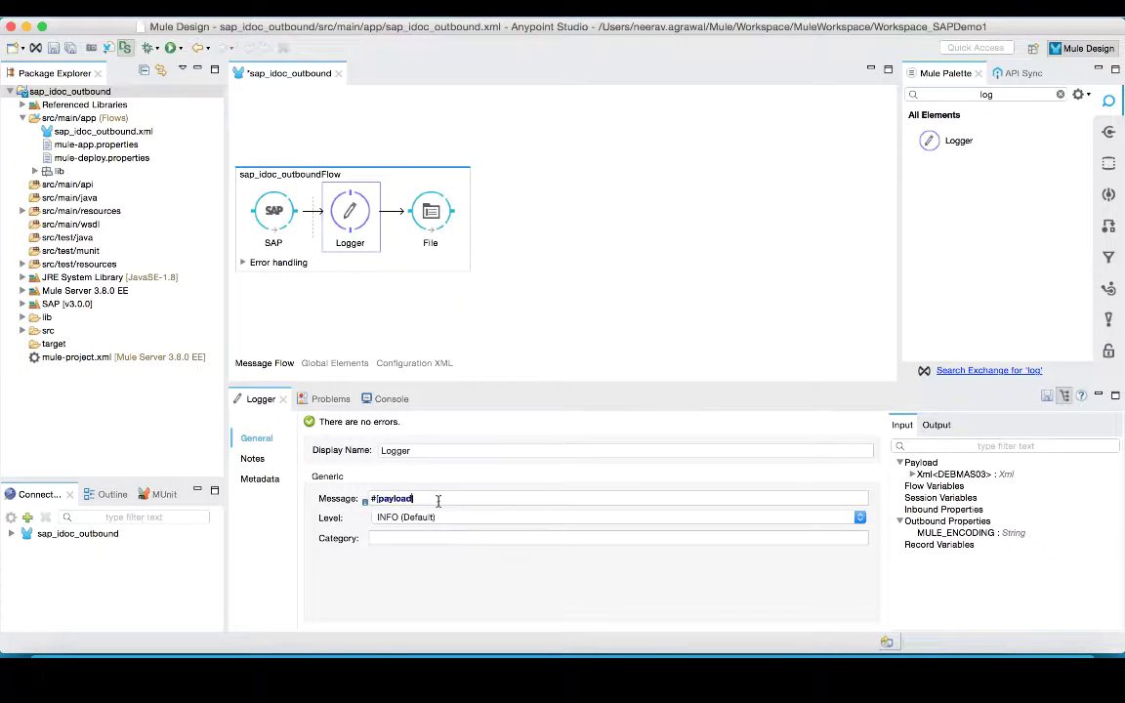
pyautogui.press('super+s')
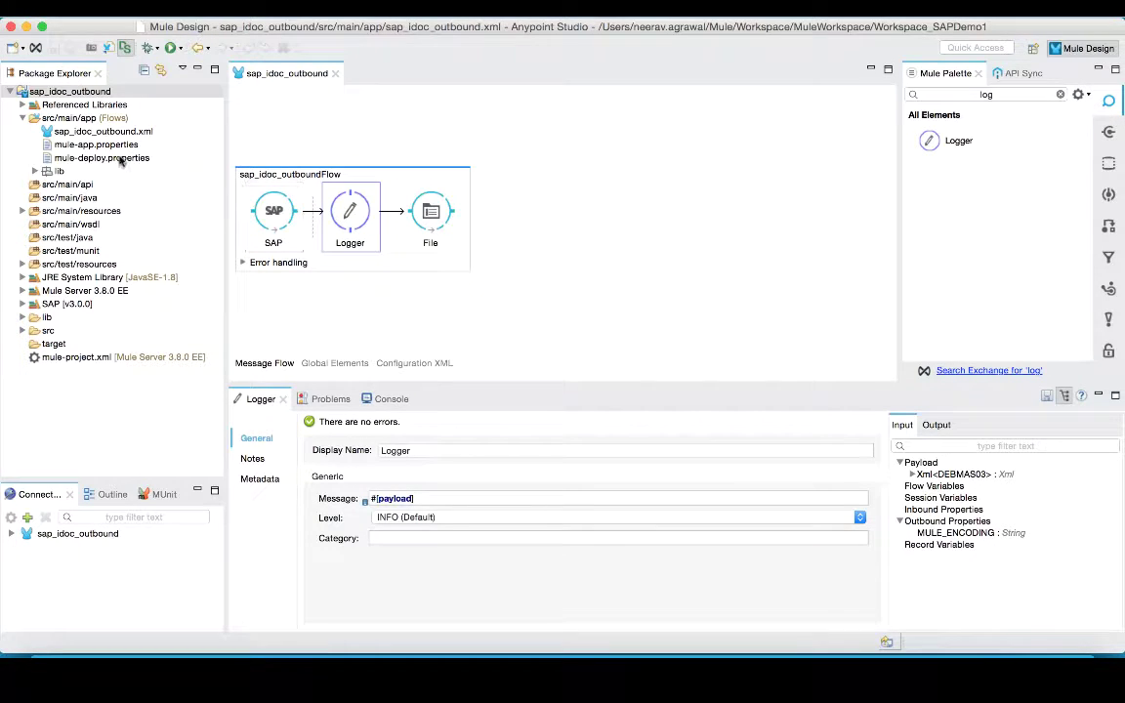
# - Run the sap_idoc_outbound project as a Mule Application
pyautogui.rightClick(86, 90)
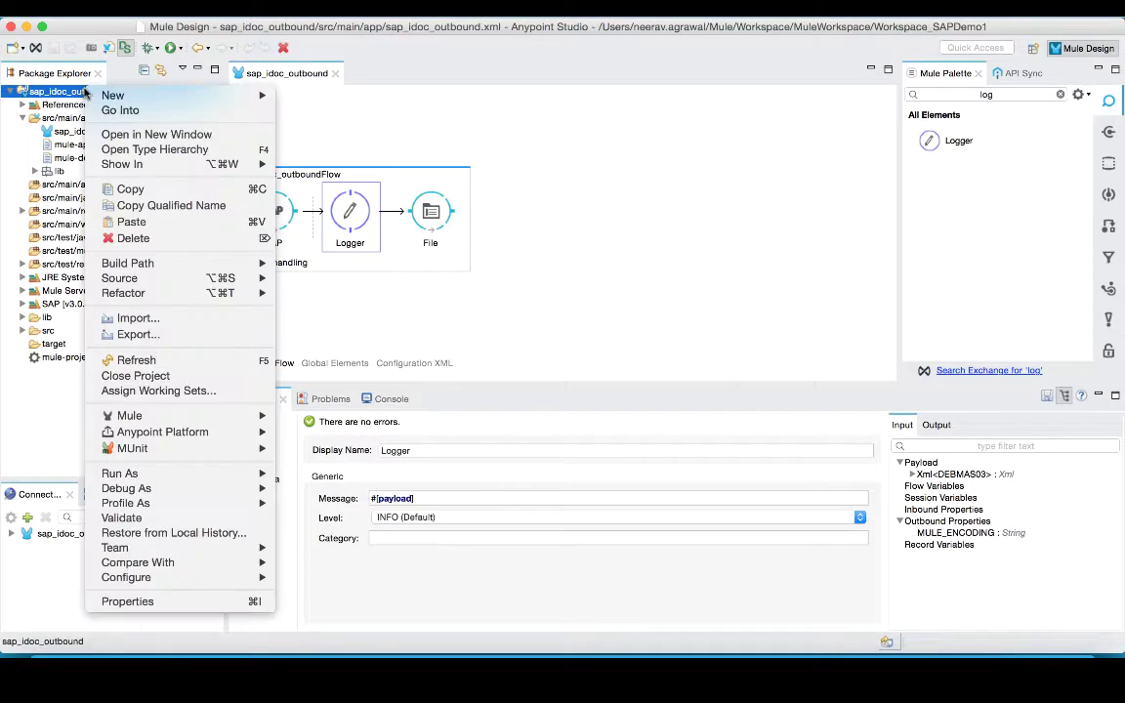
pyautogui.moveTo(188, 301)
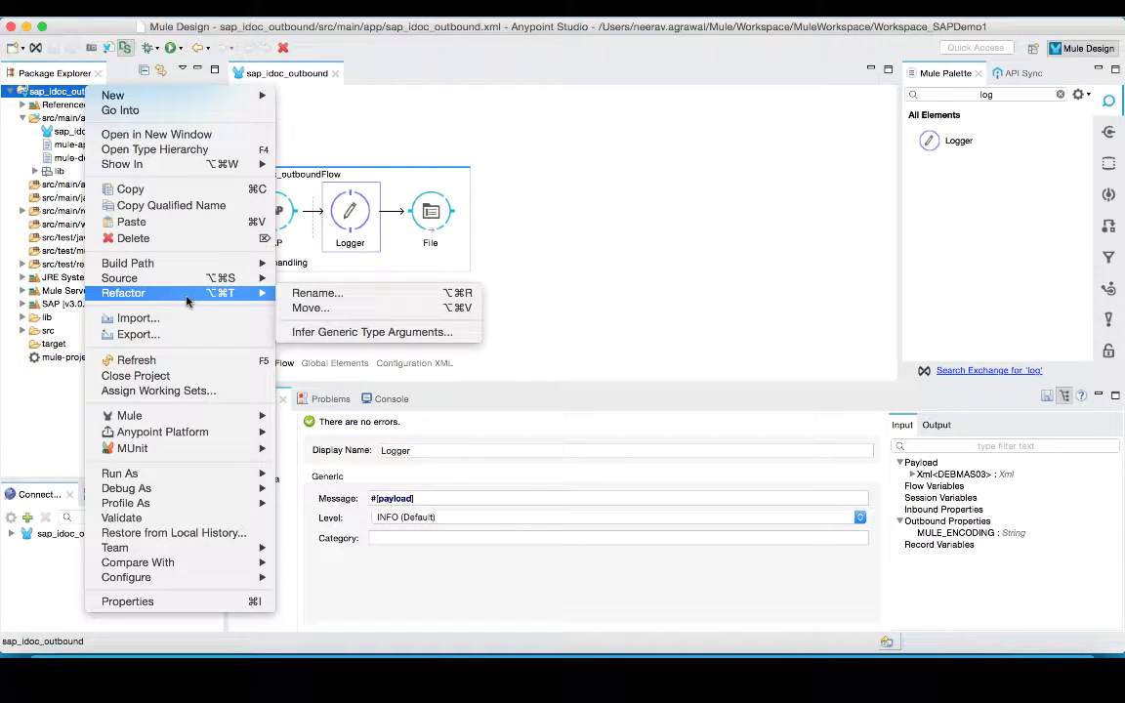
pyautogui.moveTo(186, 473)
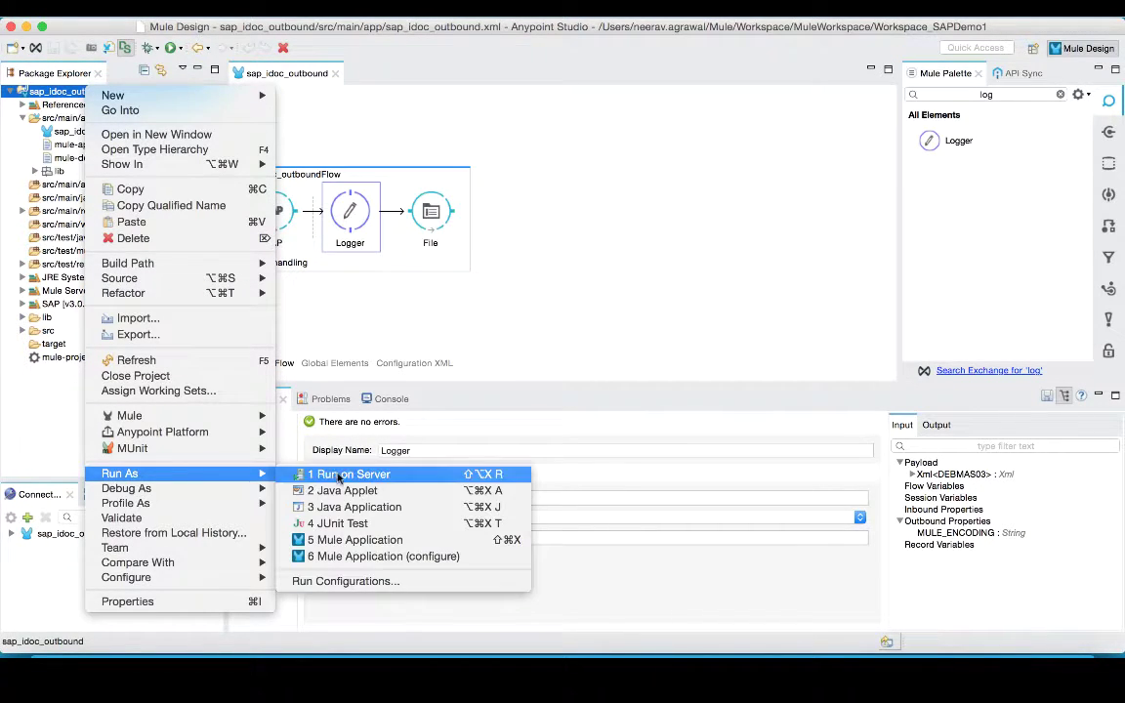
pyautogui.click(351, 542)
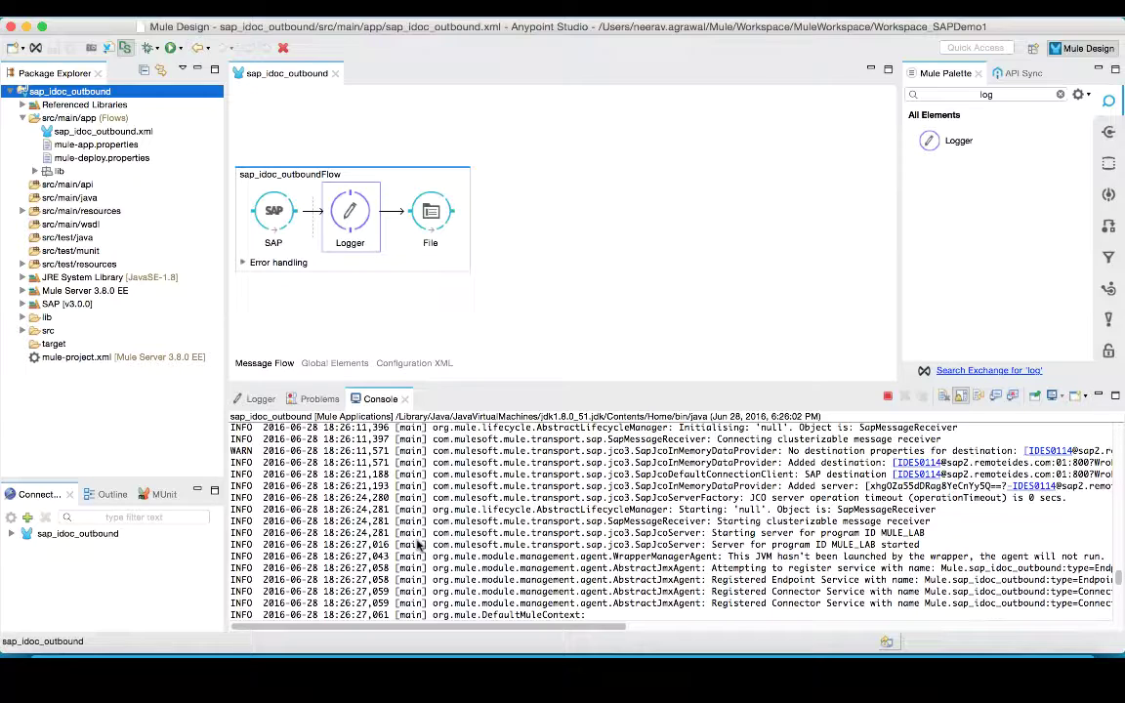
# - Switch to SAP GUI and open the Send Customers transaction BD12
pyautogui.press('super+Tab')
pyautogui.press('super+Tab')
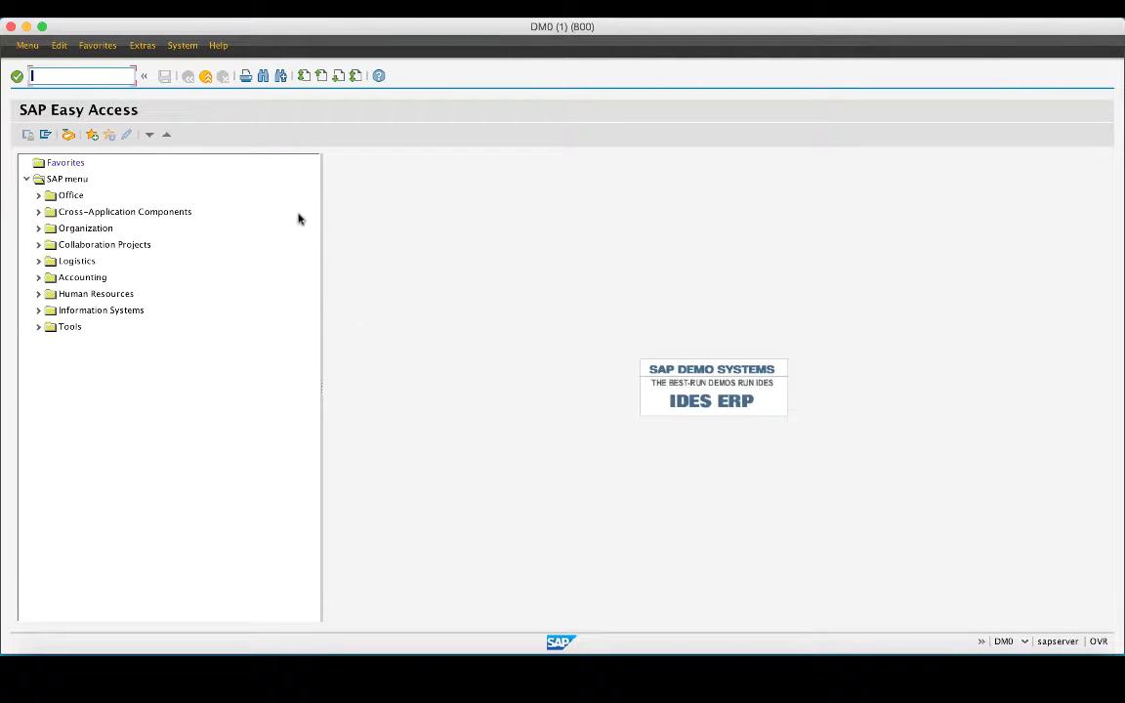
pyautogui.write('BD')
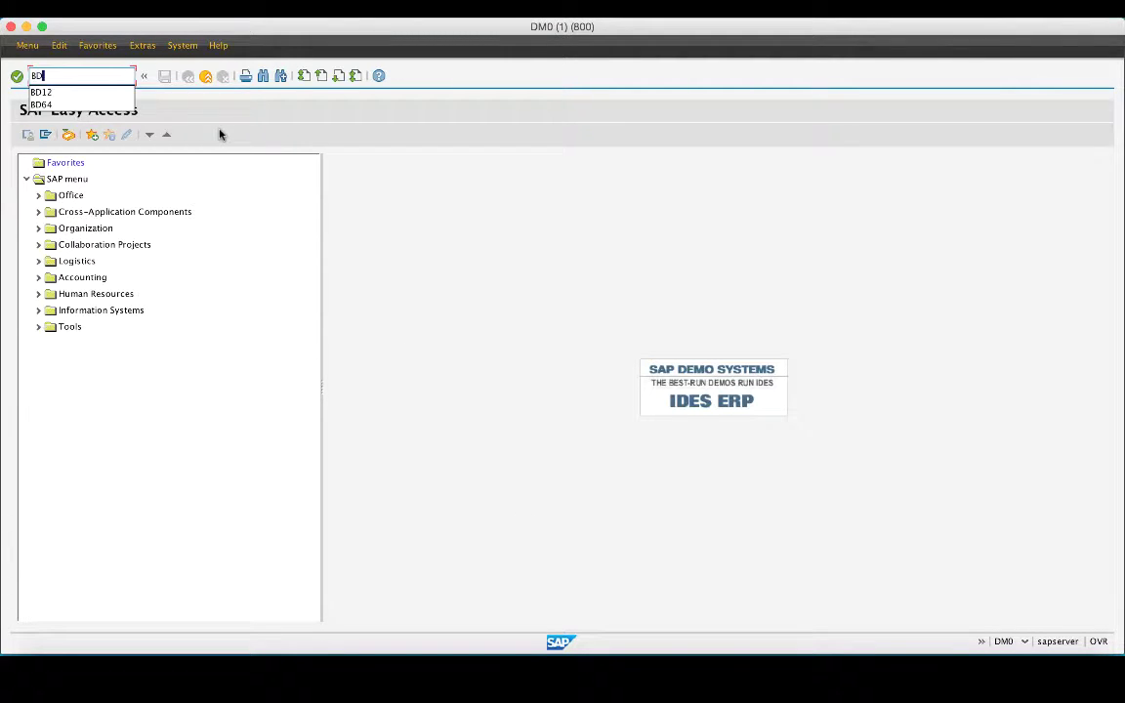
pyautogui.write('12')
pyautogui.press('Return')
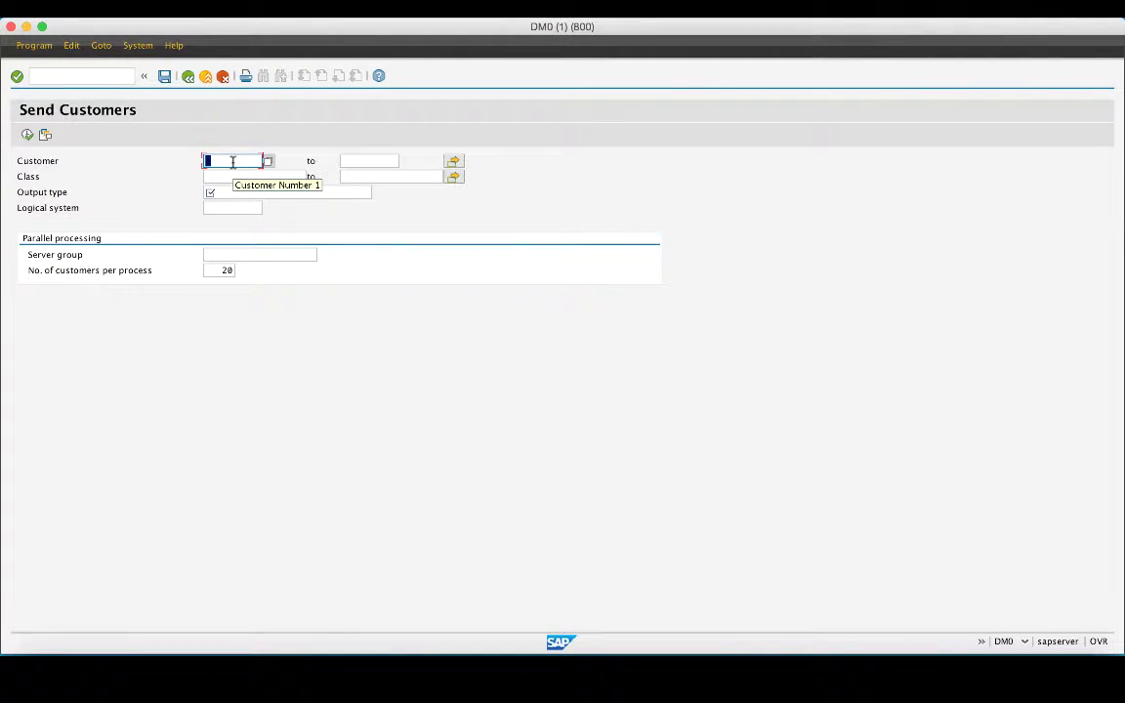
# - Enter the customer number, output type DEBMAS and logical system APOCLNT810, and execute the customer send, acknowledging the information dialogs
pyautogui.write('3333')
pyautogui.click(224, 193)
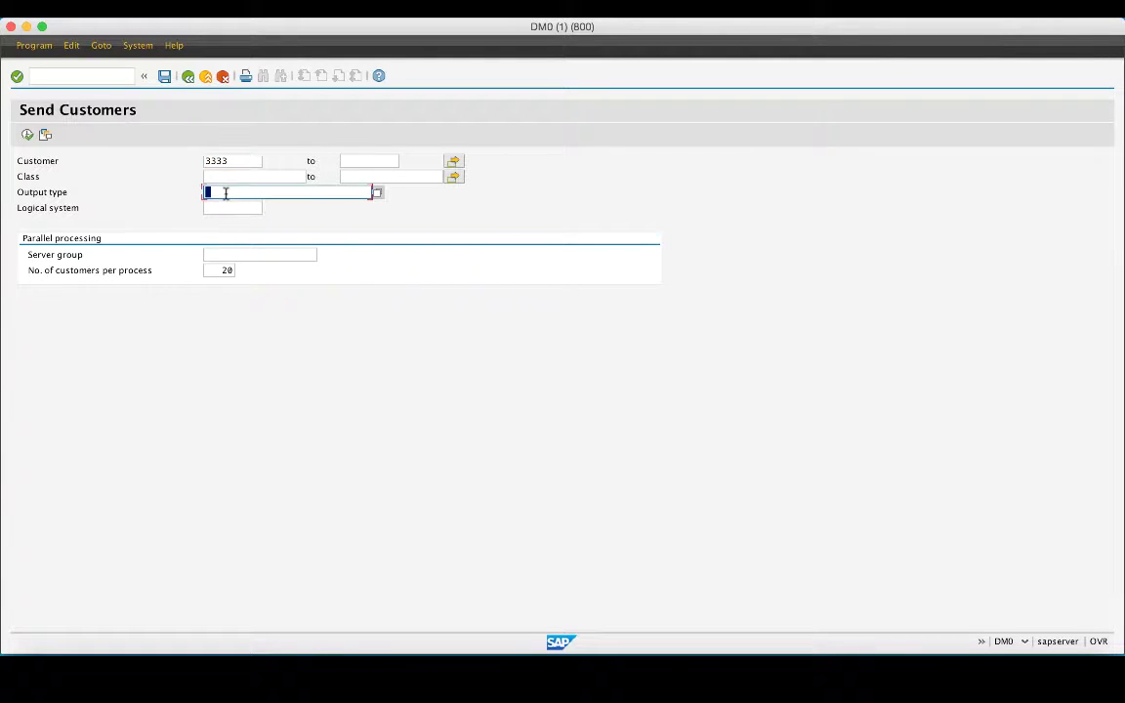
pyautogui.write('DEBMAS')
pyautogui.click(240, 209)
pyautogui.write('APOCLNT810')
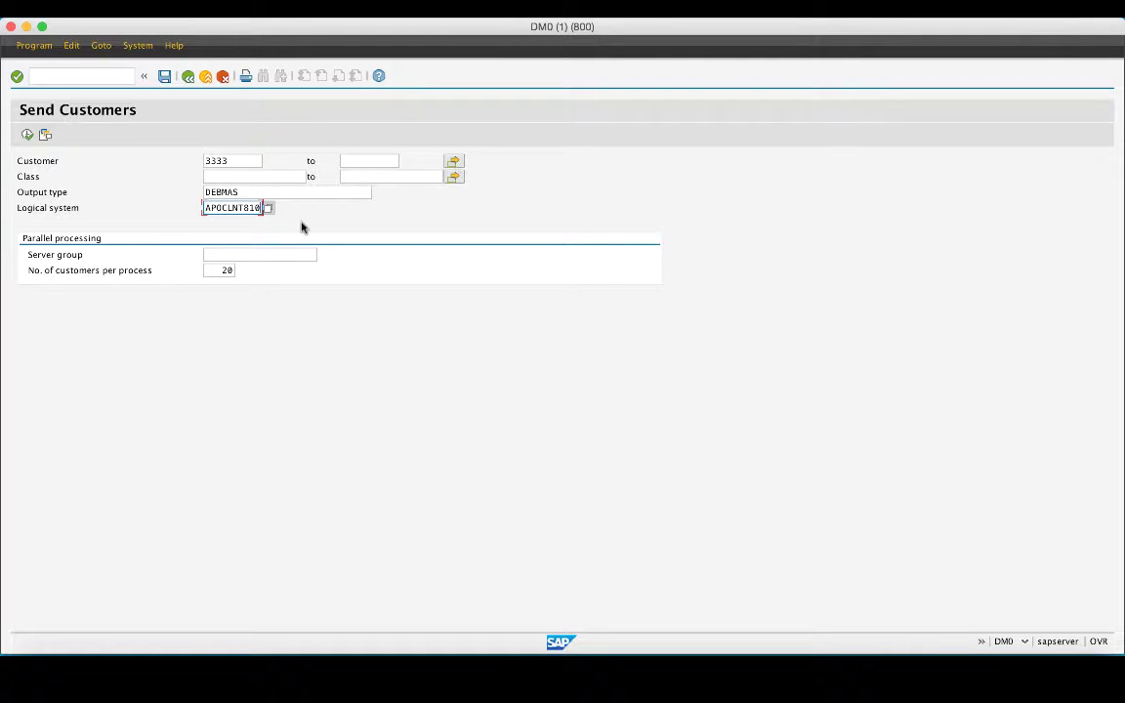
pyautogui.click(28, 135)
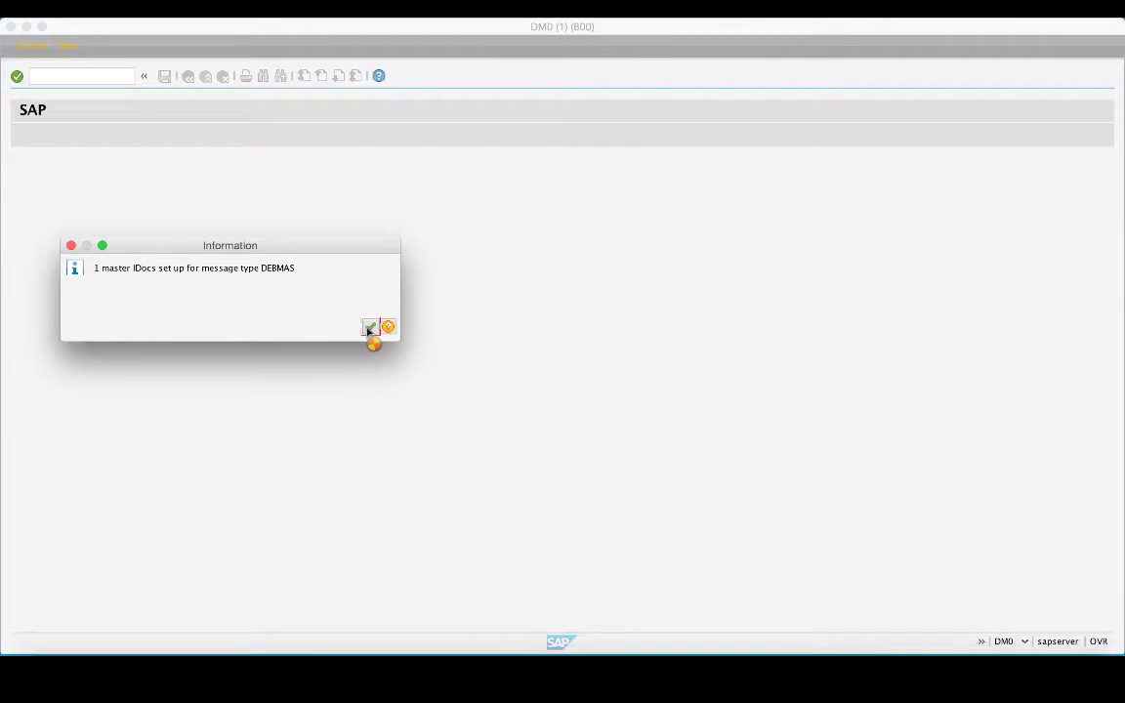
pyautogui.click(370, 328)
pyautogui.click(370, 343)
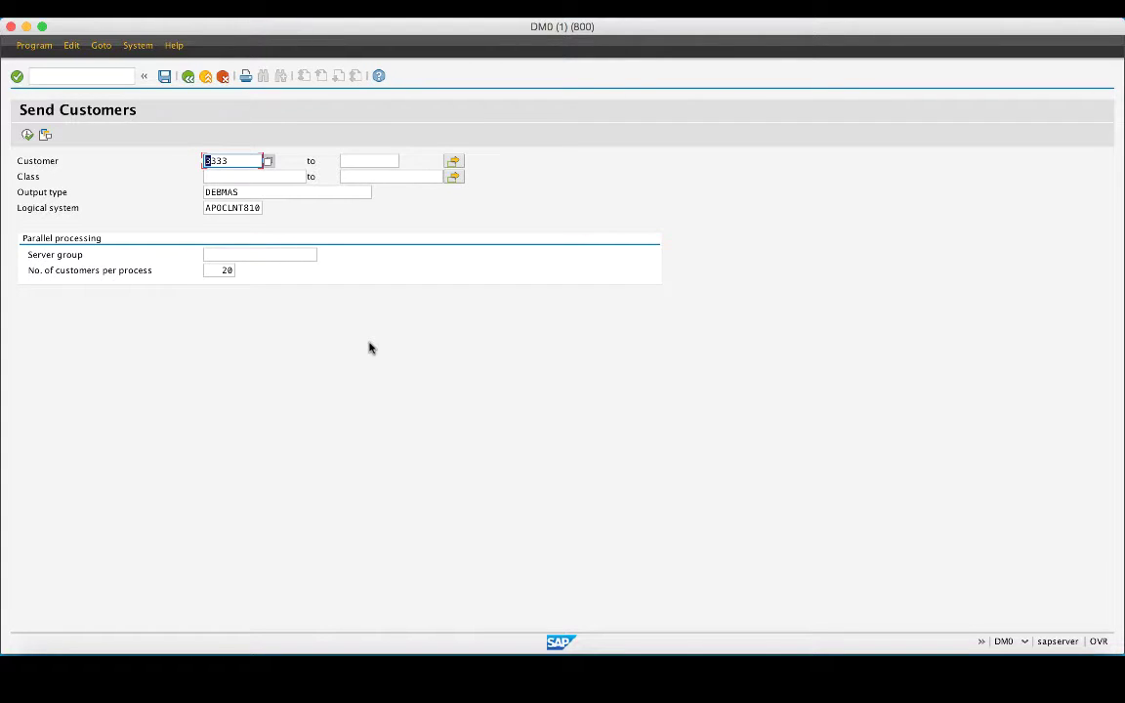
# - Switch to Anypoint Studio and examine the console for the logged DEBMAS03 payload and the path of the written file
pyautogui.press('super+Tab')
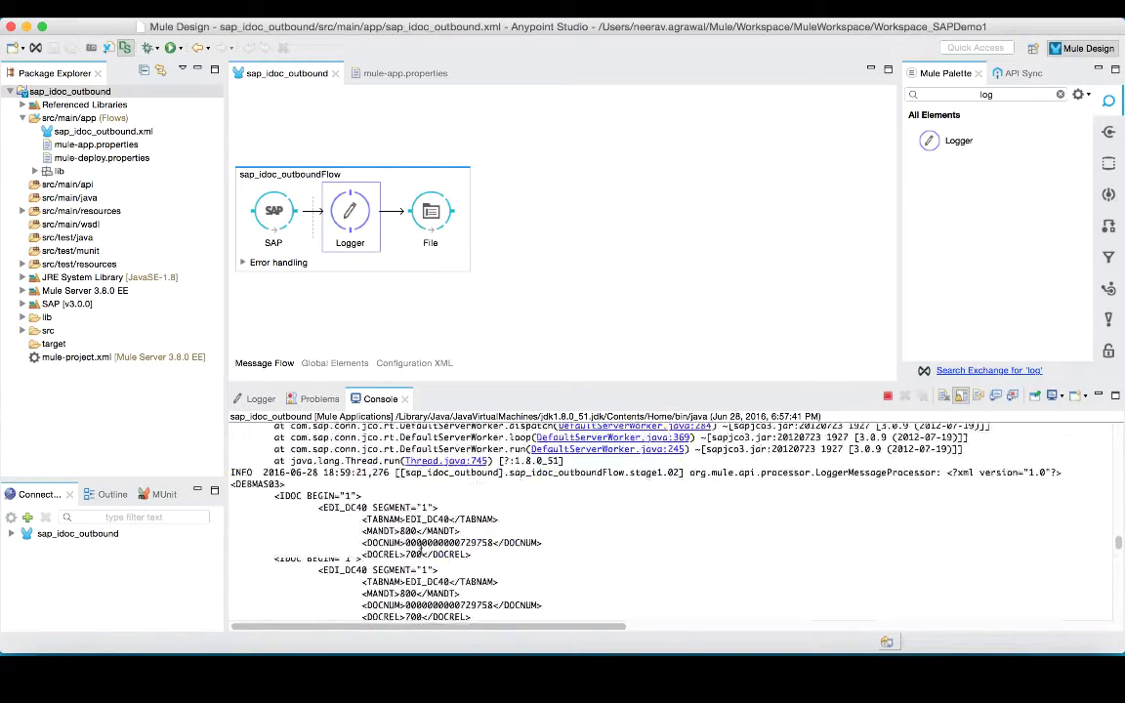
pyautogui.scroll(5, 422, 547)
pyautogui.scroll(1, 422, 548)
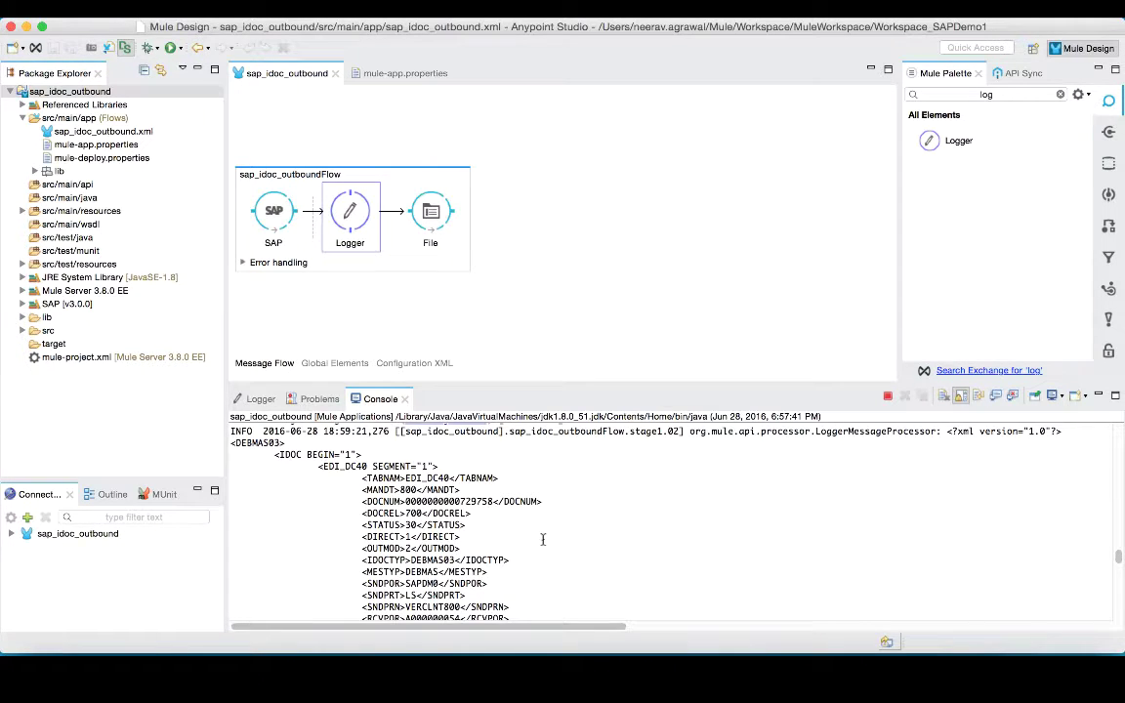
pyautogui.scroll(-15, 543, 538)
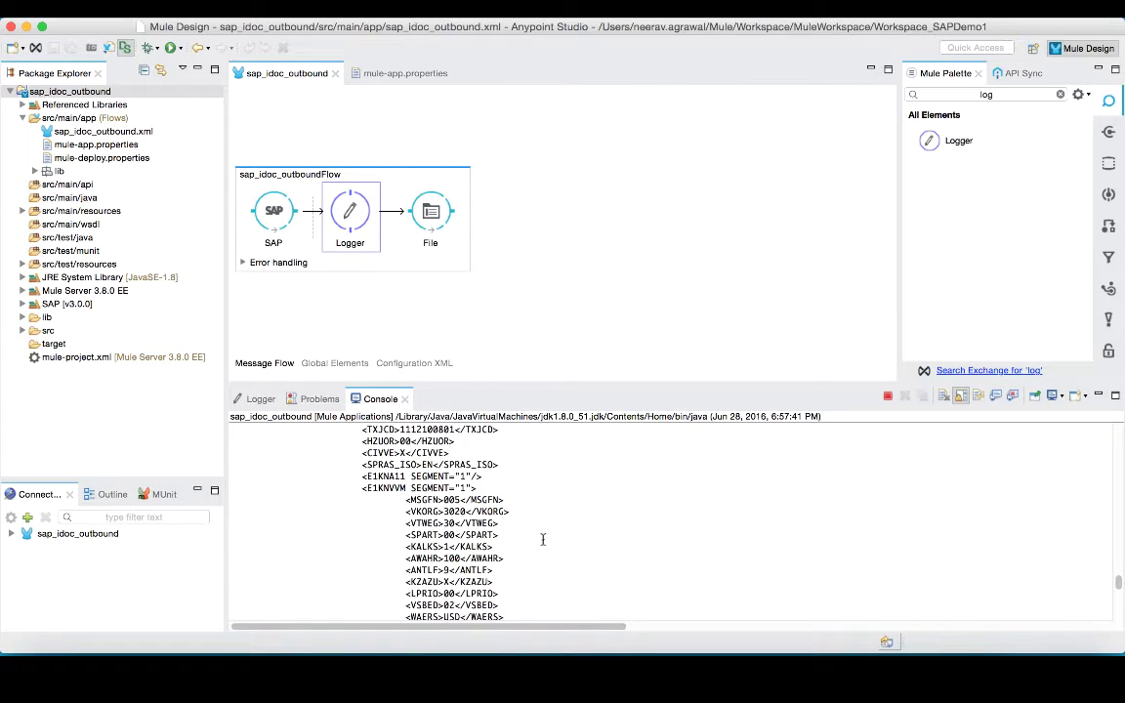
pyautogui.scroll(-10, 543, 539)
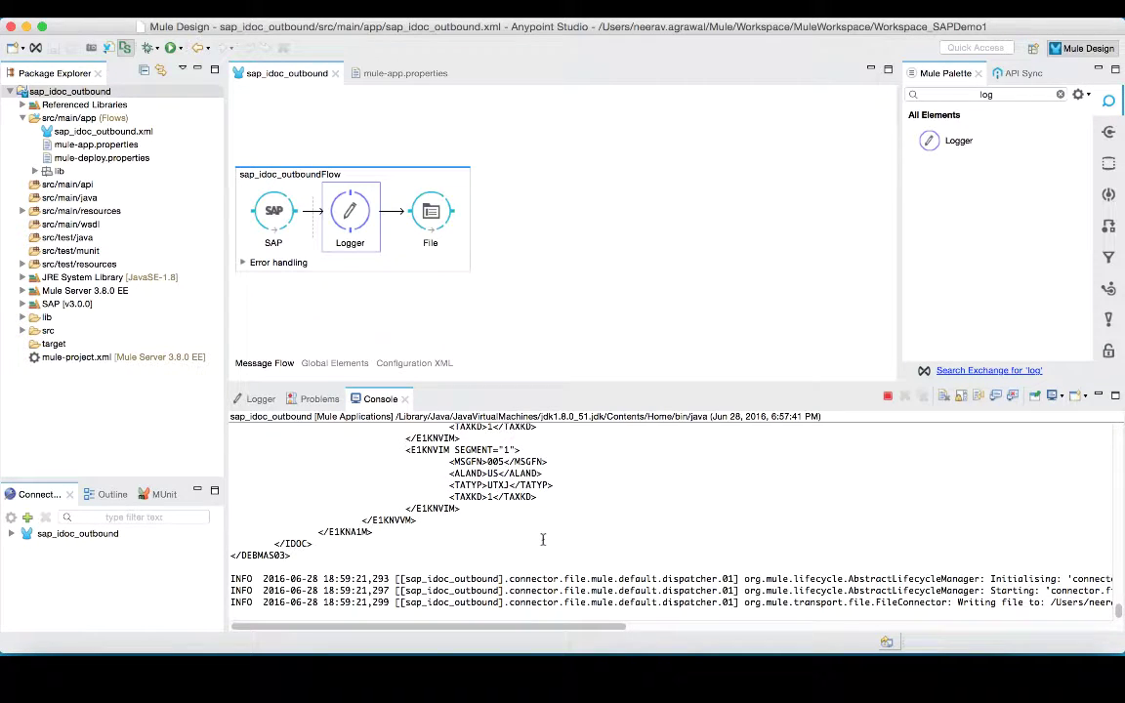
pyautogui.hscroll(10, 543, 539)
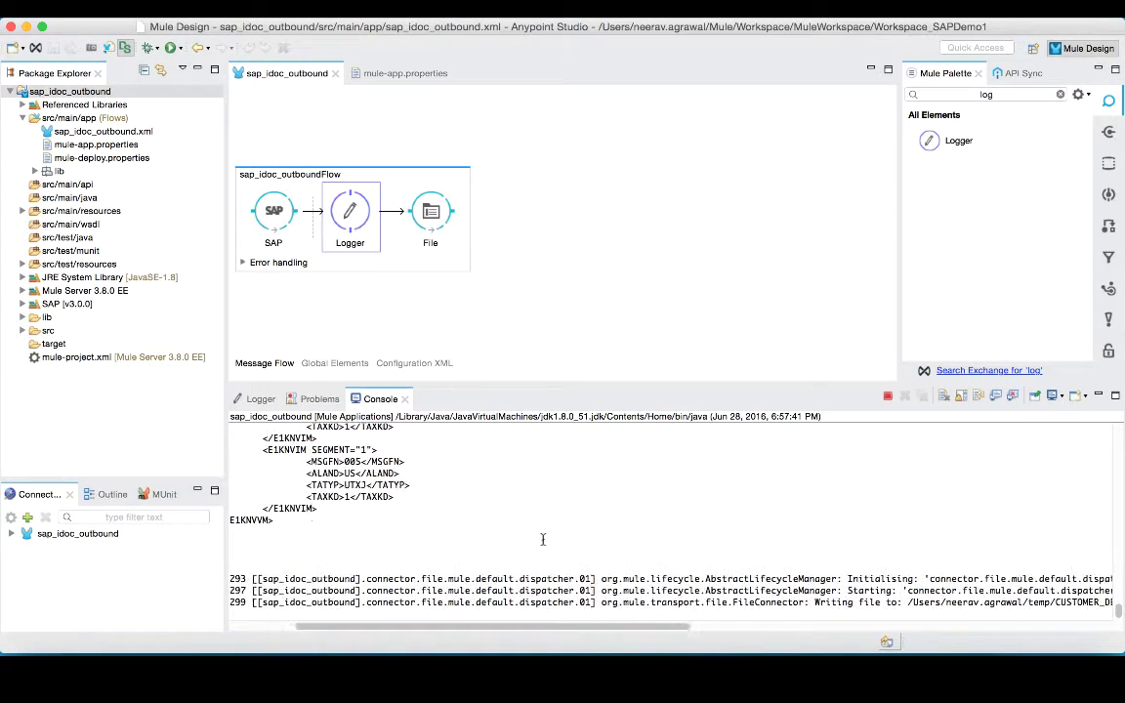
pyautogui.hscroll(5, 542, 539)
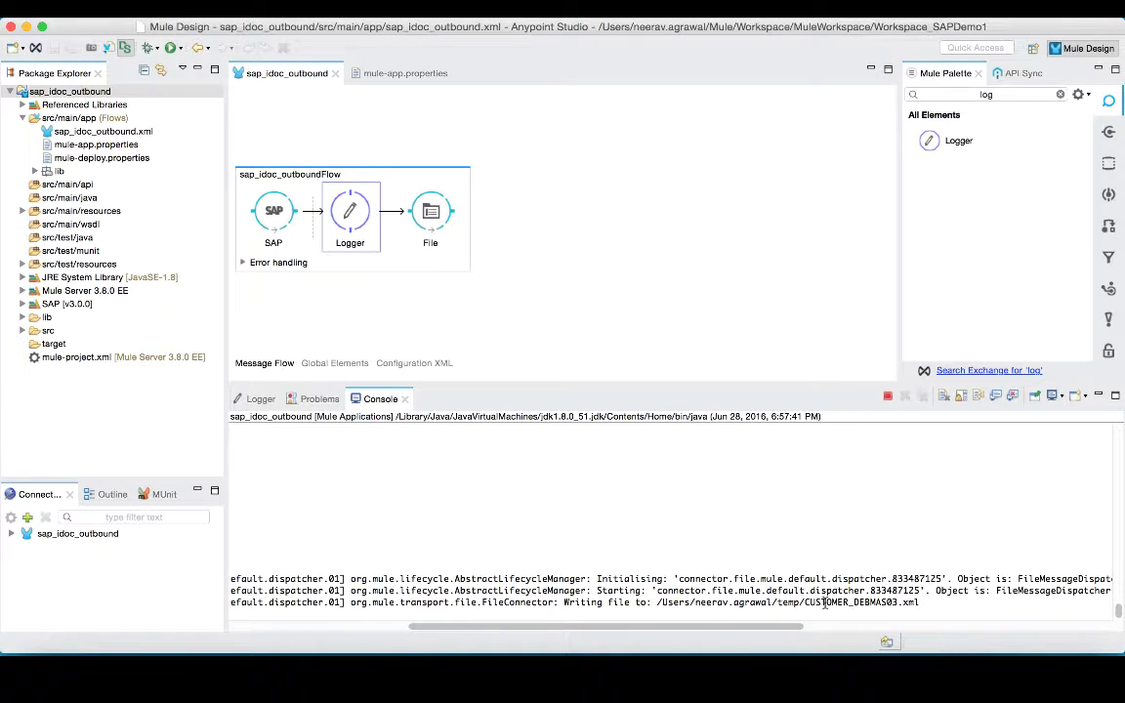
# - Switch to Finder to check the temp folder for CUSTOMER_DEBMAS03.xml and return to Anypoint Studio
pyautogui.press('super+Tab')
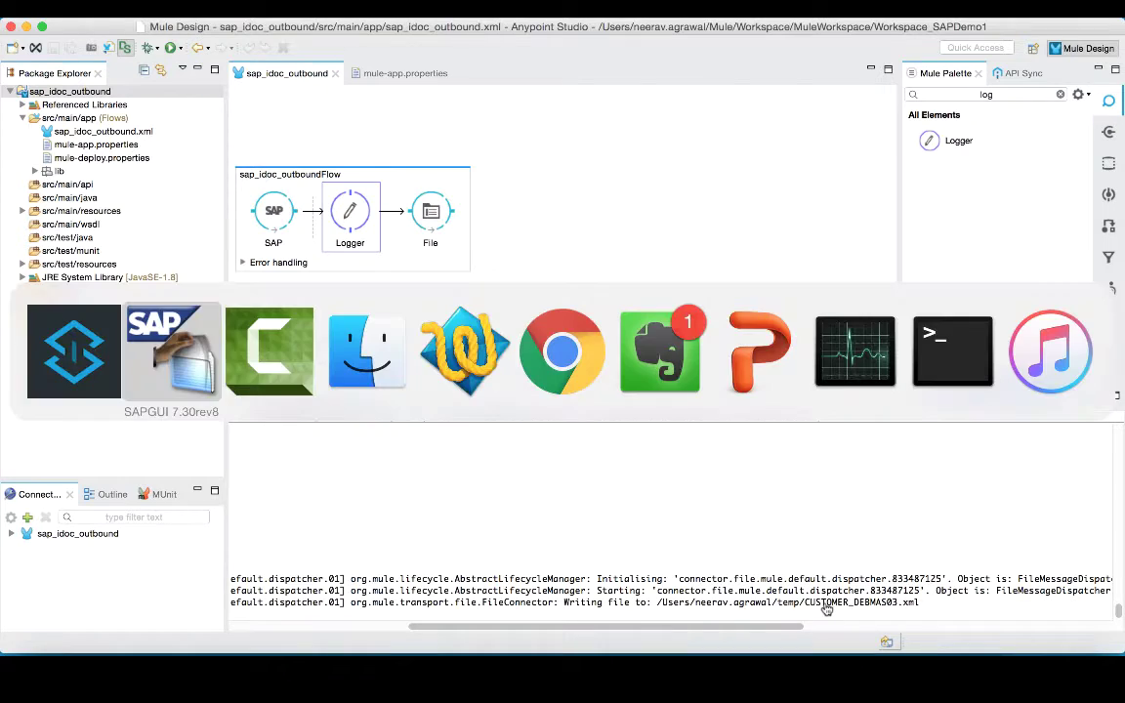
pyautogui.press('super+Tab')
pyautogui.press('super+Tab')
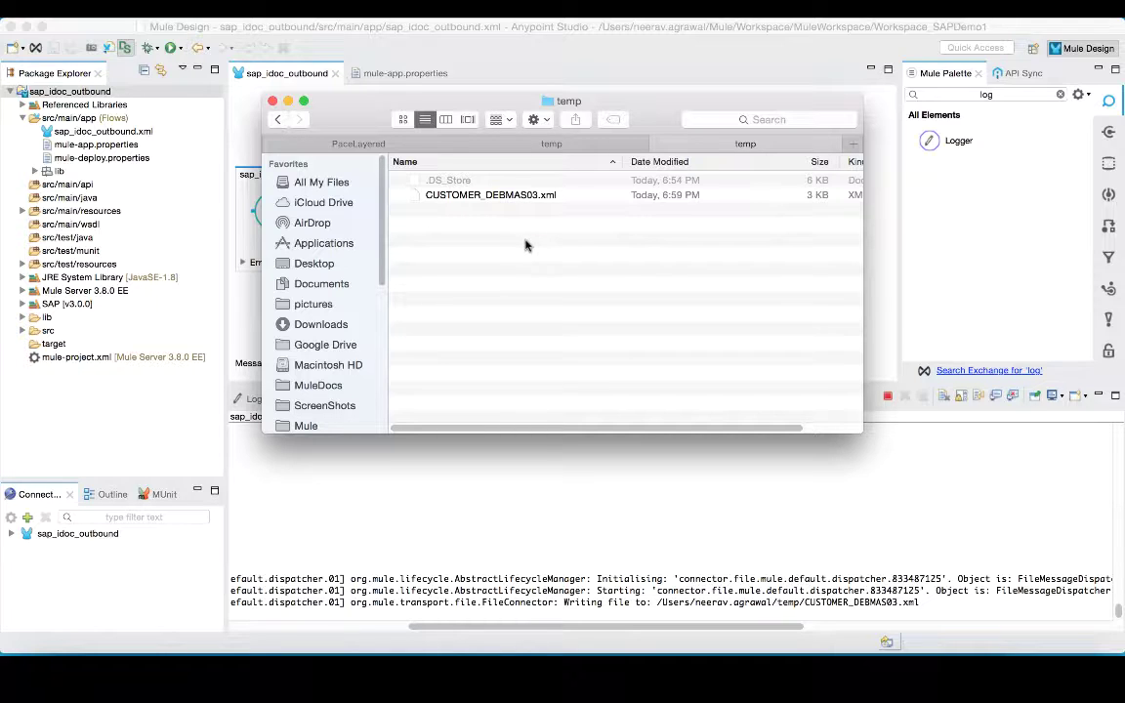
pyautogui.click(471, 459)
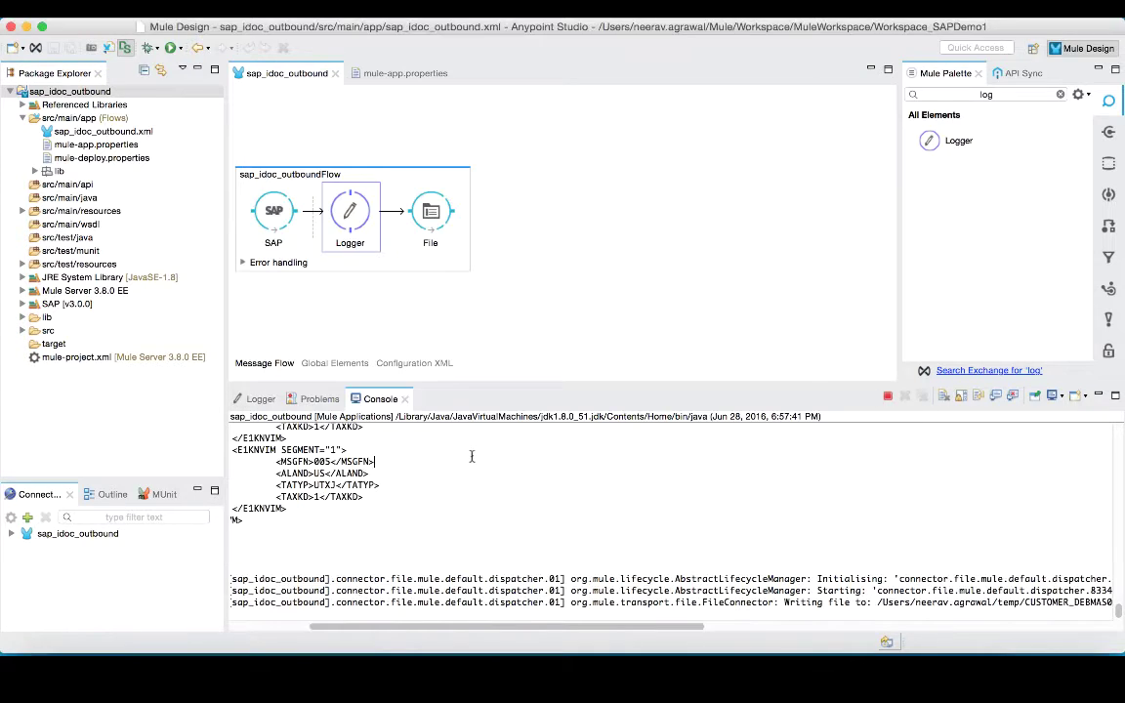